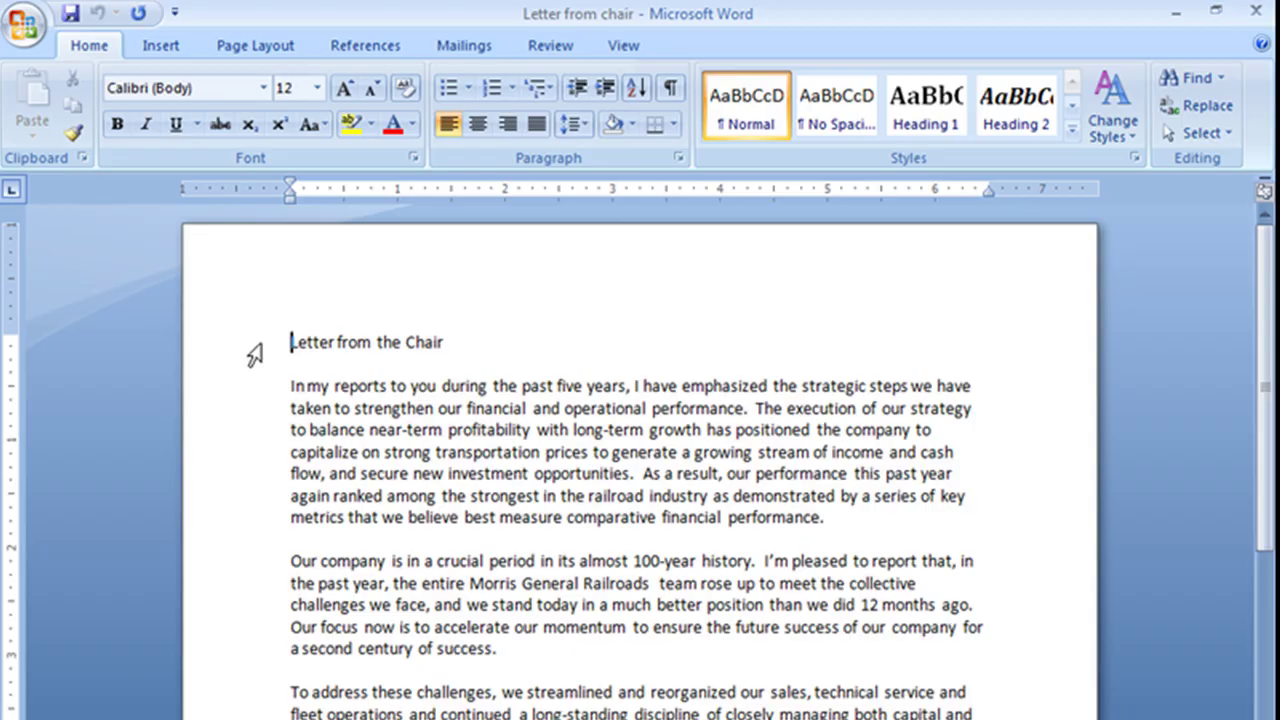
Step: Review the letter's blank lines between paragraphs, ending with the cursor at the title's end
{"action": "scroll", "coordinate": [252, 365], "scroll_direction": "down", "scroll_amount": 6}
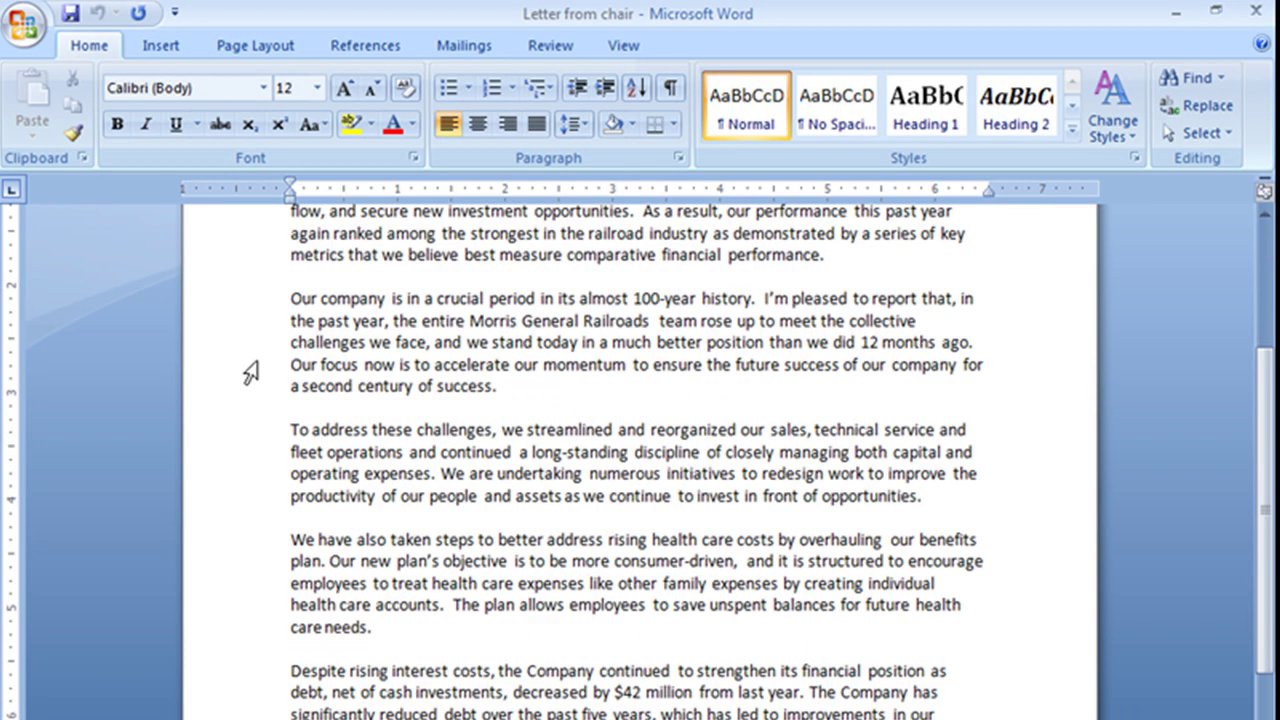
{"action": "scroll", "coordinate": [250, 372], "scroll_direction": "up", "scroll_amount": 6}
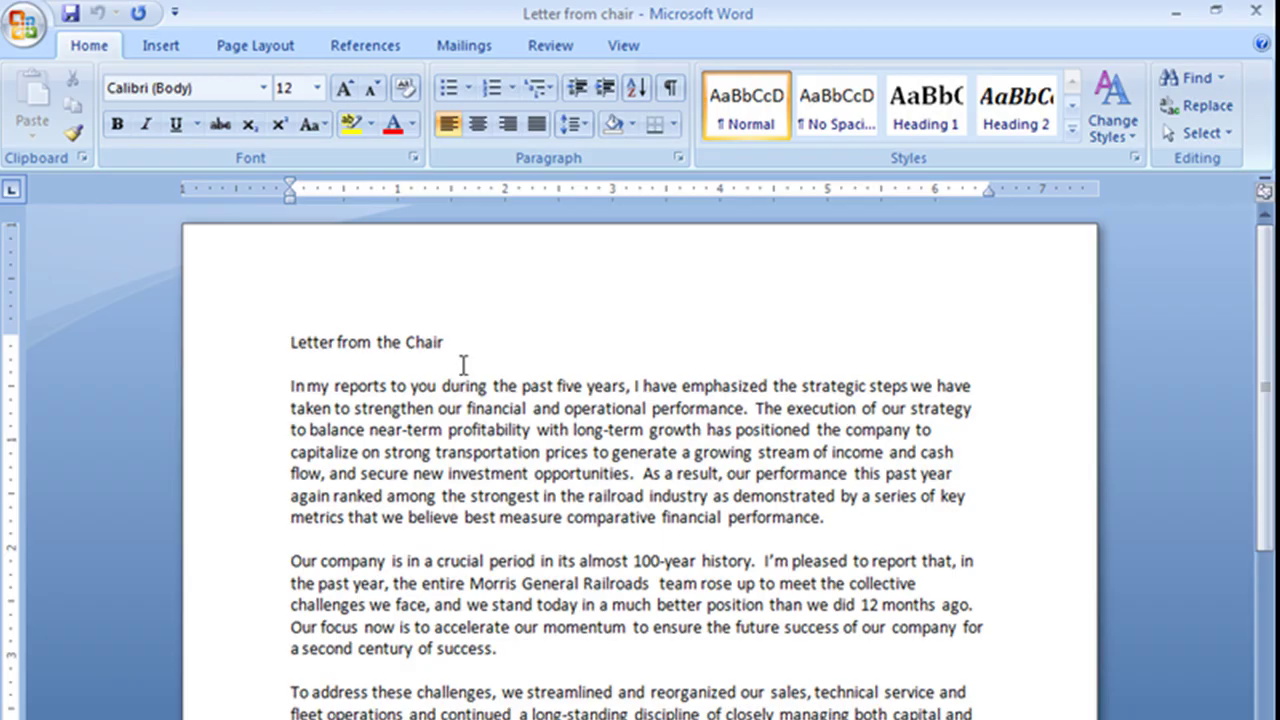
{"action": "left_click", "coordinate": [432, 540]}
{"action": "left_click", "coordinate": [450, 668]}
{"action": "left_click", "coordinate": [463, 334]}
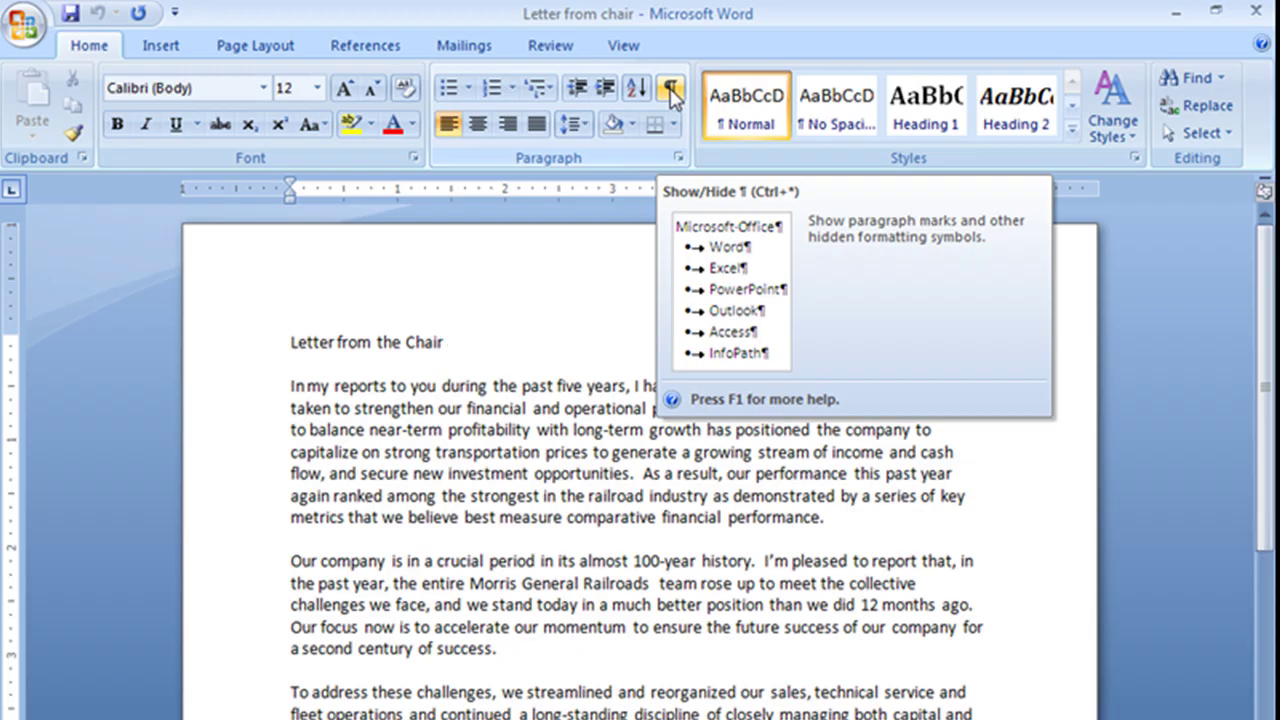
Step: Show formatting marks and delete the empty line below the title
{"action": "left_click", "coordinate": [671, 95]}
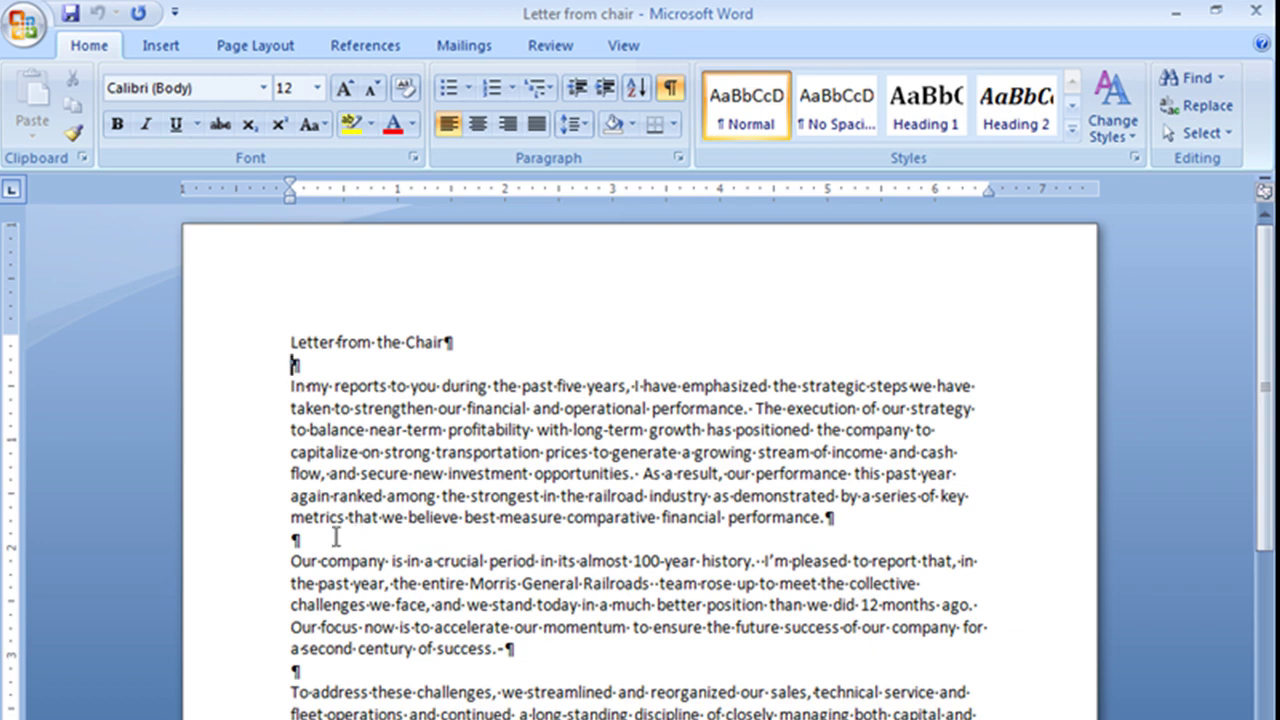
{"action": "scroll", "coordinate": [323, 537], "scroll_direction": "down", "scroll_amount": 3}
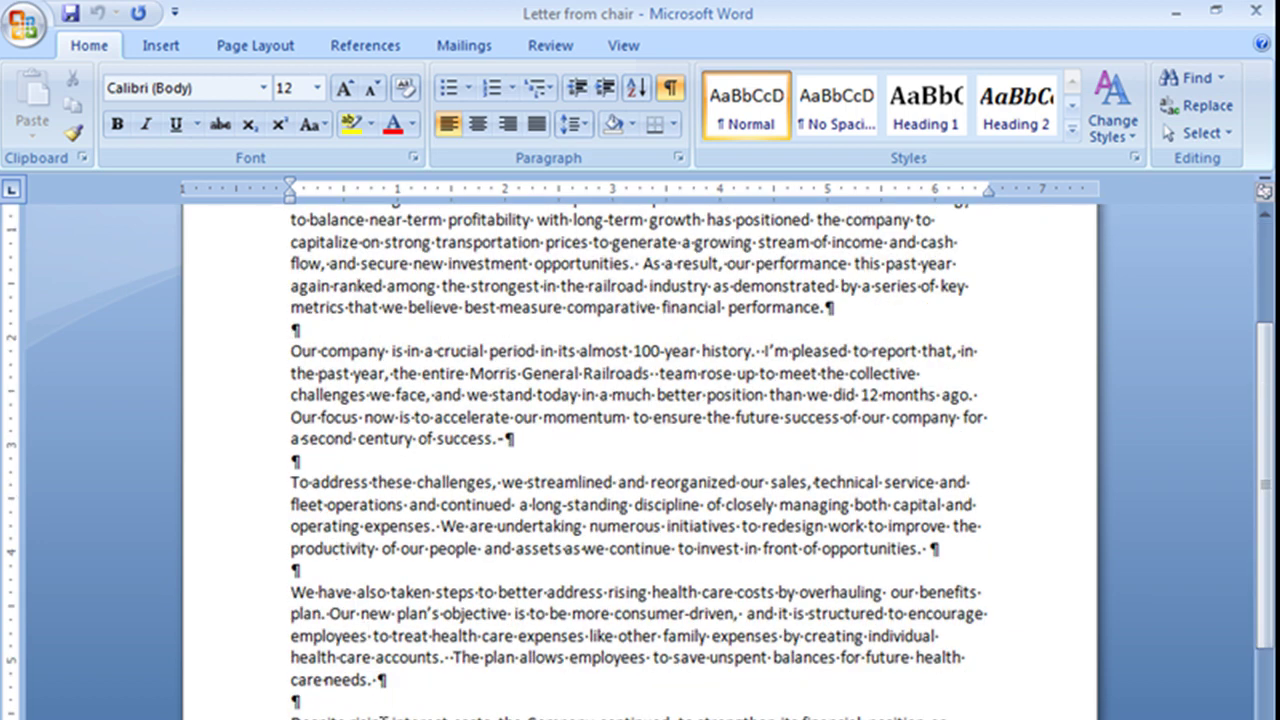
{"action": "scroll", "coordinate": [382, 708], "scroll_direction": "down", "scroll_amount": 2}
{"action": "scroll", "coordinate": [382, 700], "scroll_direction": "up", "scroll_amount": 5}
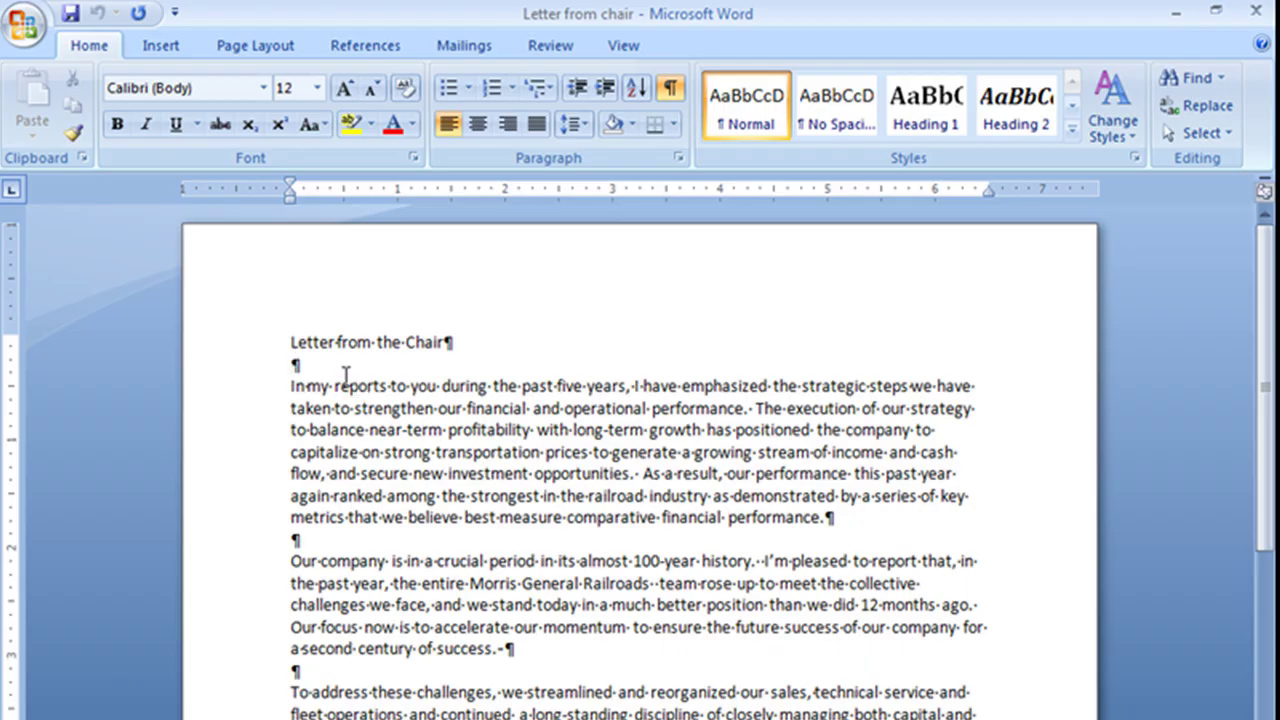
{"action": "key", "text": "Delete"}
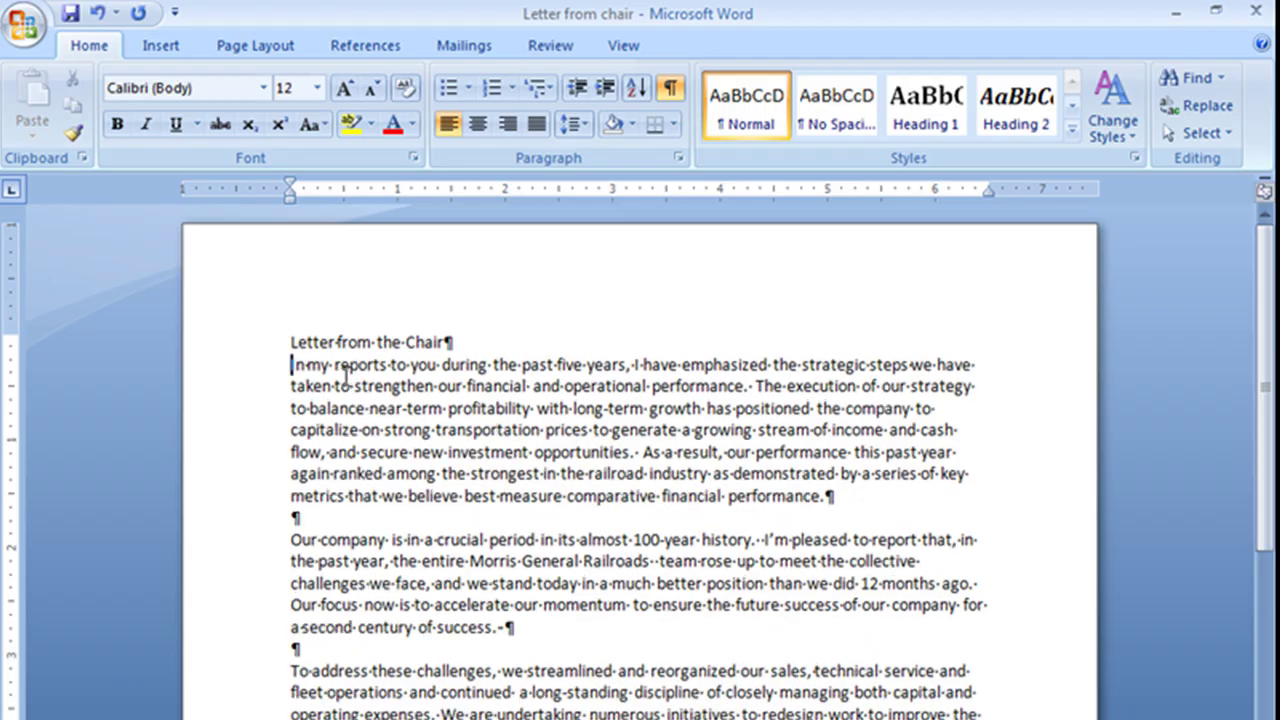
Step: Delete the empty lines before 'Our company', above 'To address' and above 'We have'
{"action": "left_click", "coordinate": [288, 517]}
{"action": "key", "text": "Delete"}
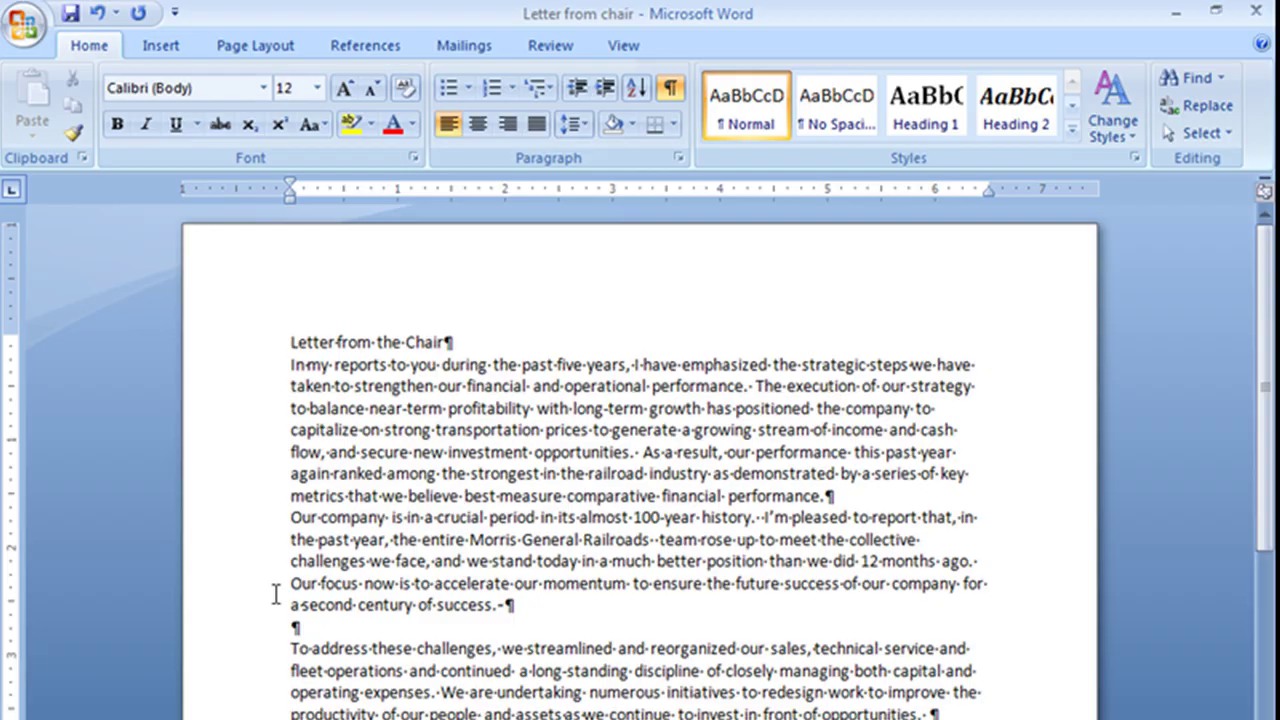
{"action": "left_click", "coordinate": [290, 624]}
{"action": "key", "text": "Delete"}
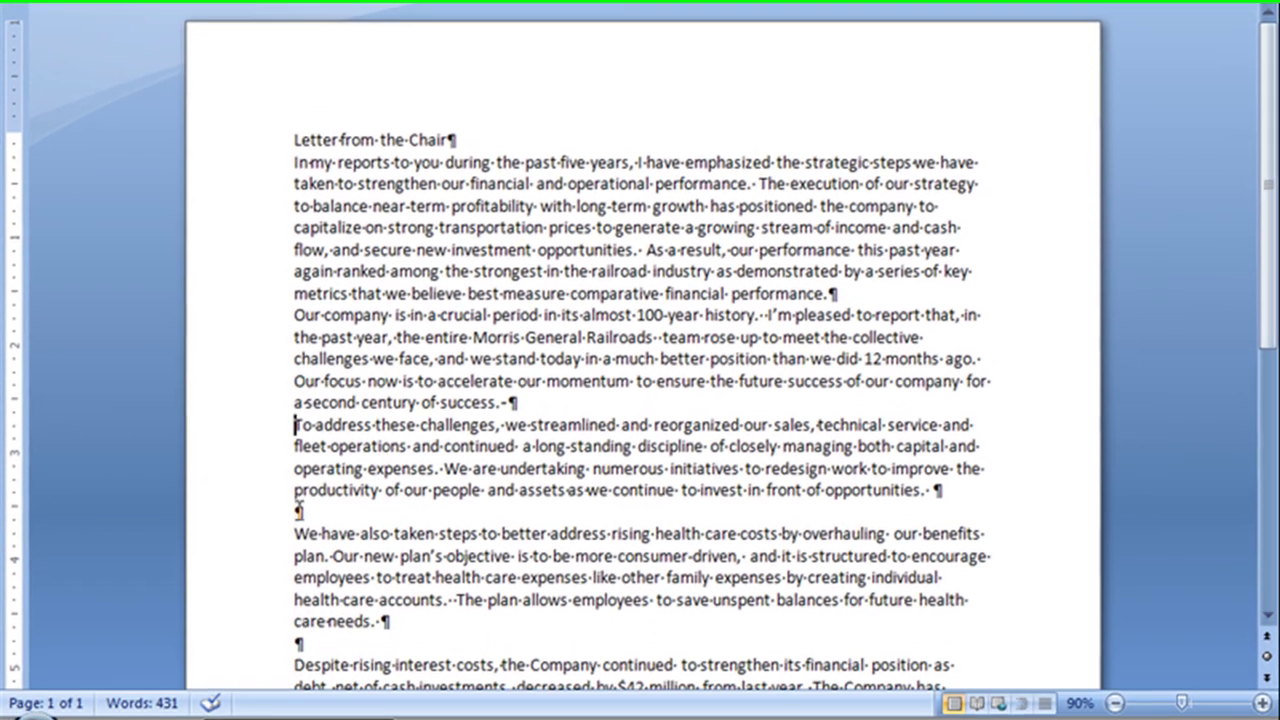
{"action": "left_click", "coordinate": [297, 508]}
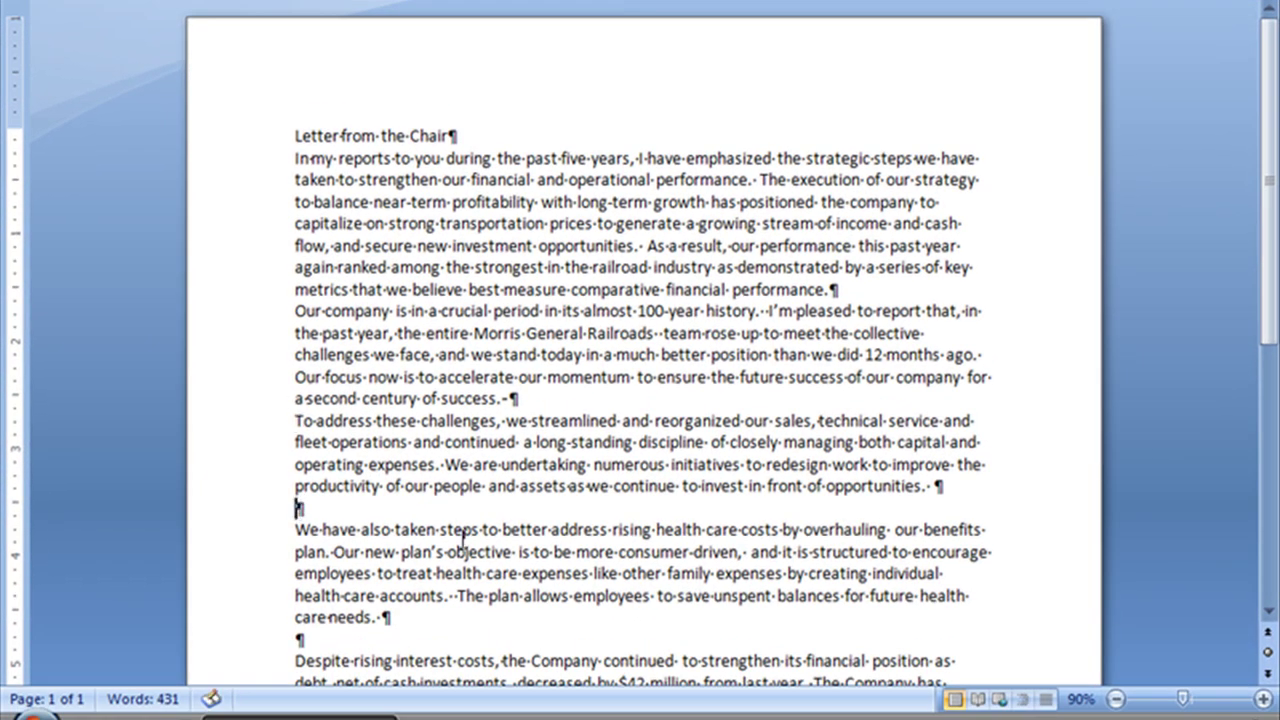
{"action": "key", "text": "Delete"}
Step: Delete the empty lines after 'care needs' and after 'shareholder value'
{"action": "left_click", "coordinate": [297, 617]}
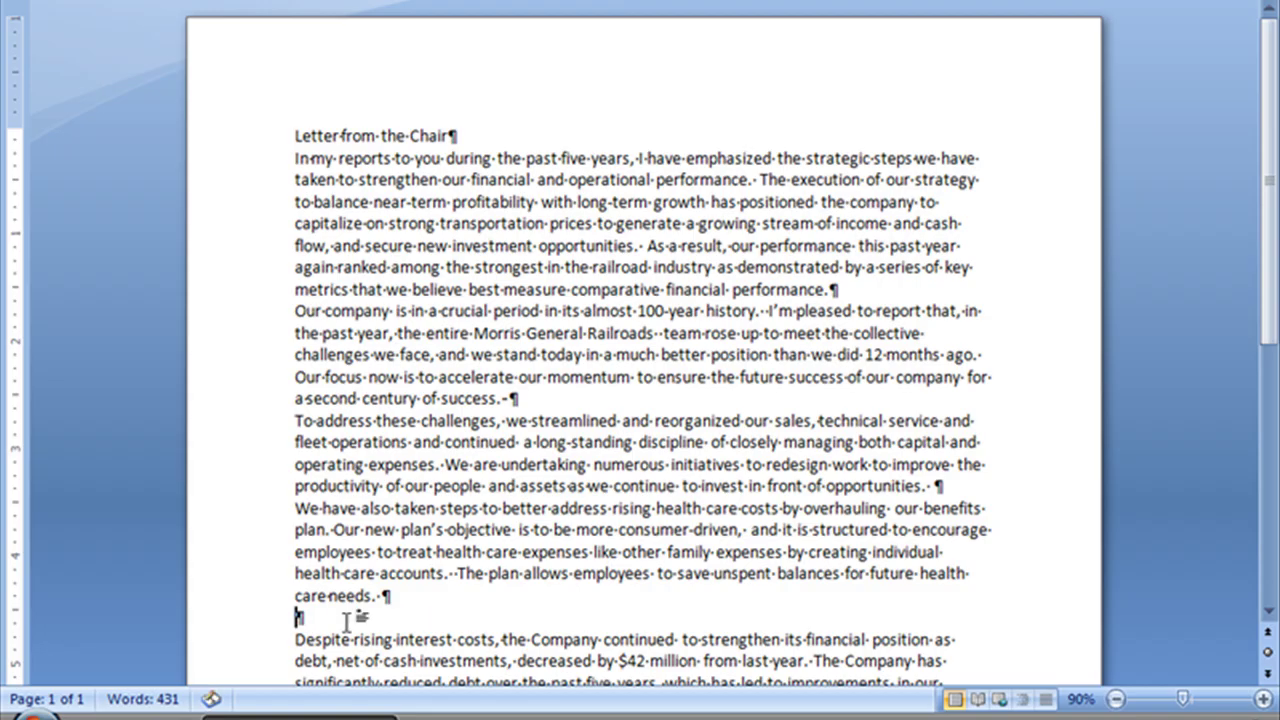
{"action": "key", "text": "Delete"}
{"action": "scroll", "coordinate": [529, 473], "scroll_direction": "down", "scroll_amount": 2}
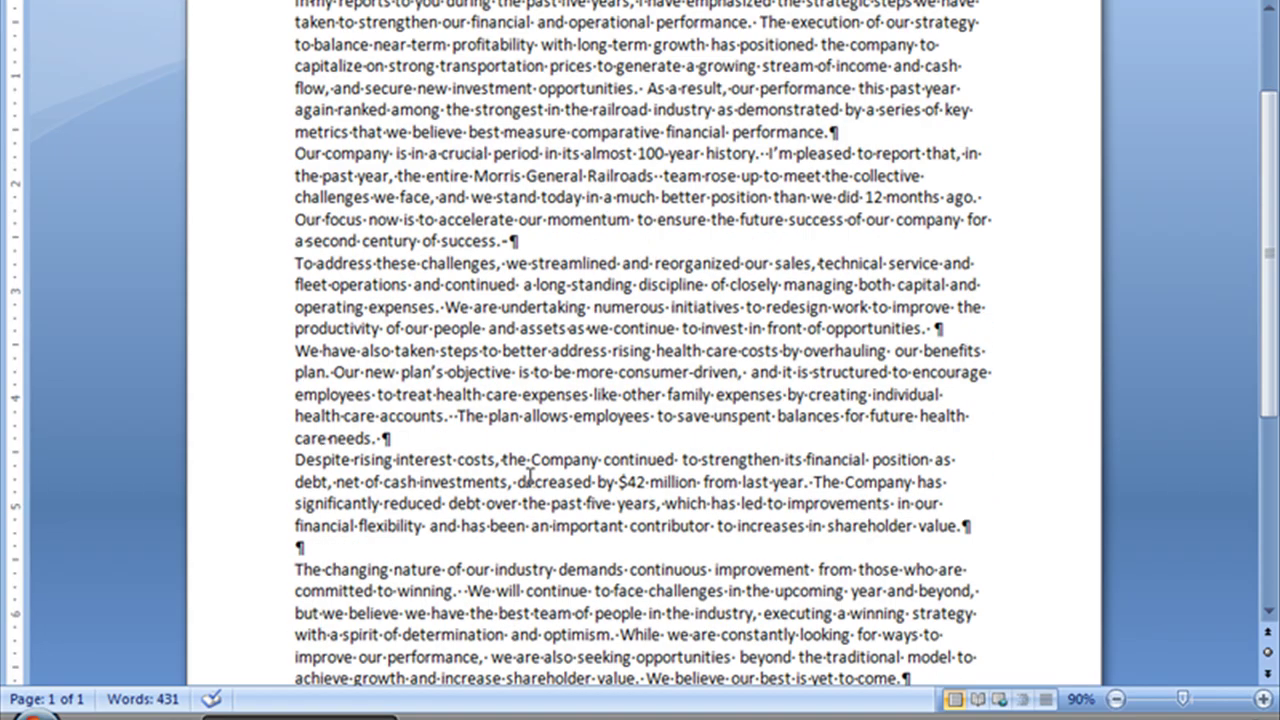
{"action": "left_click", "coordinate": [297, 548]}
{"action": "key", "text": "Delete"}
{"action": "scroll", "coordinate": [316, 547], "scroll_direction": "down", "scroll_amount": 1}
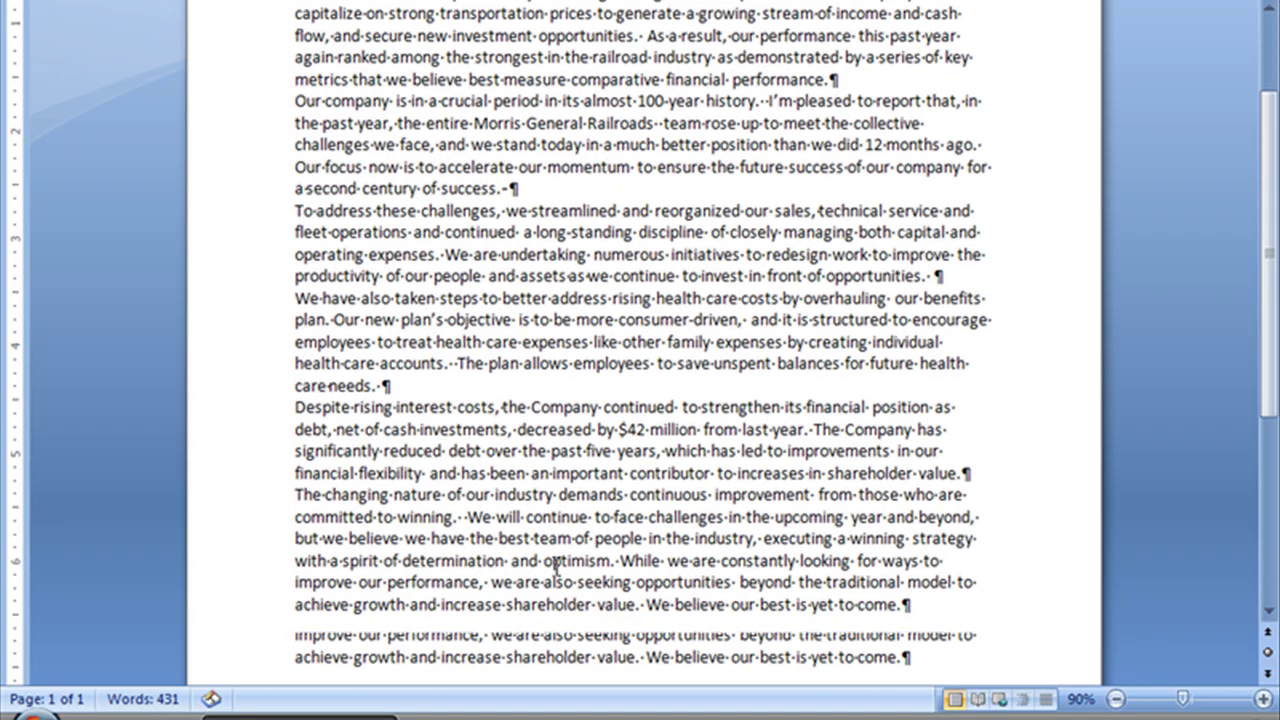
{"action": "scroll", "coordinate": [557, 566], "scroll_direction": "up", "scroll_amount": 3}
{"action": "scroll", "coordinate": [557, 566], "scroll_direction": "up", "scroll_amount": 1}
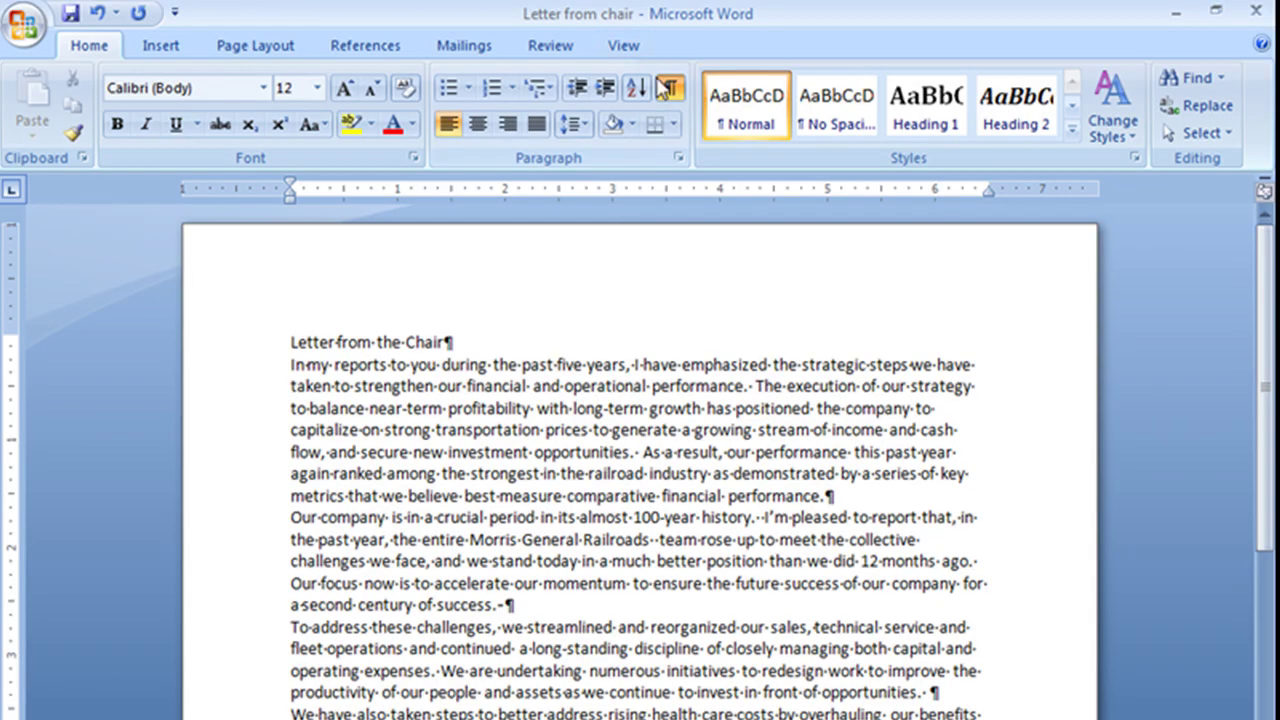
Step: Hide formatting marks, then add space after every paragraph of the whole letter
{"action": "left_click", "coordinate": [668, 88]}
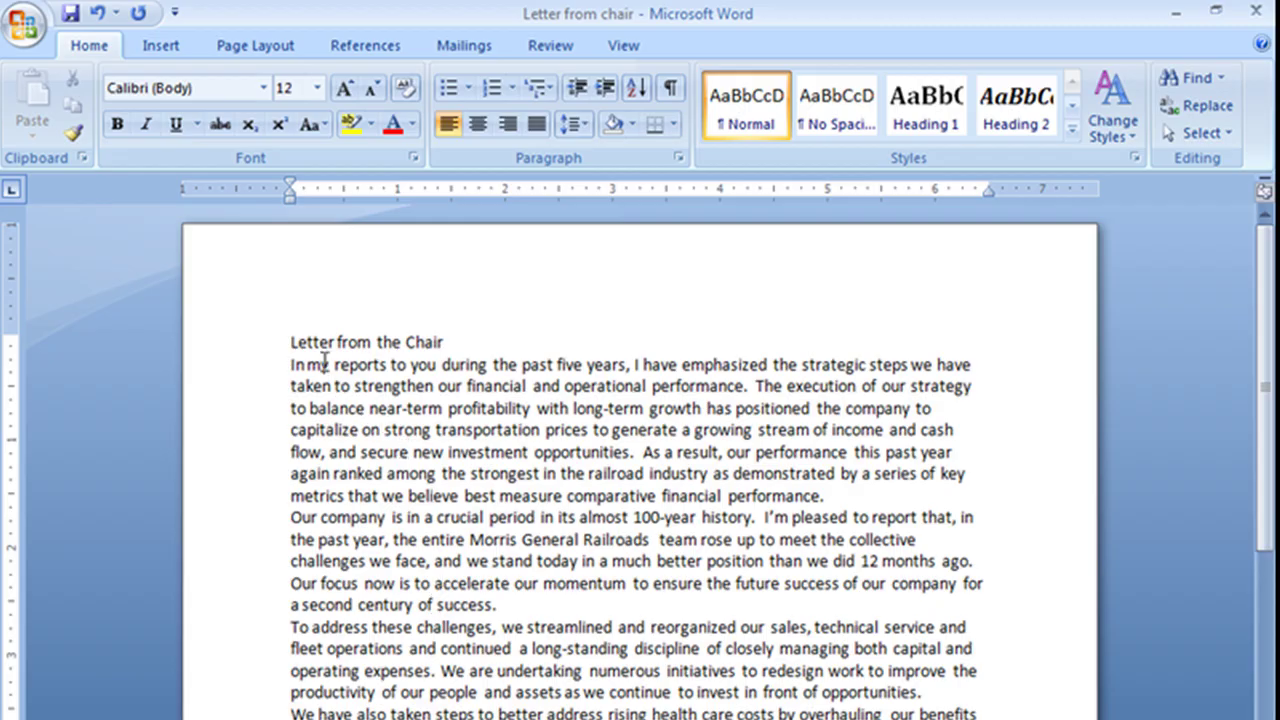
{"action": "left_click_drag", "start_coordinate": [289, 338], "coordinate": [905, 715]}
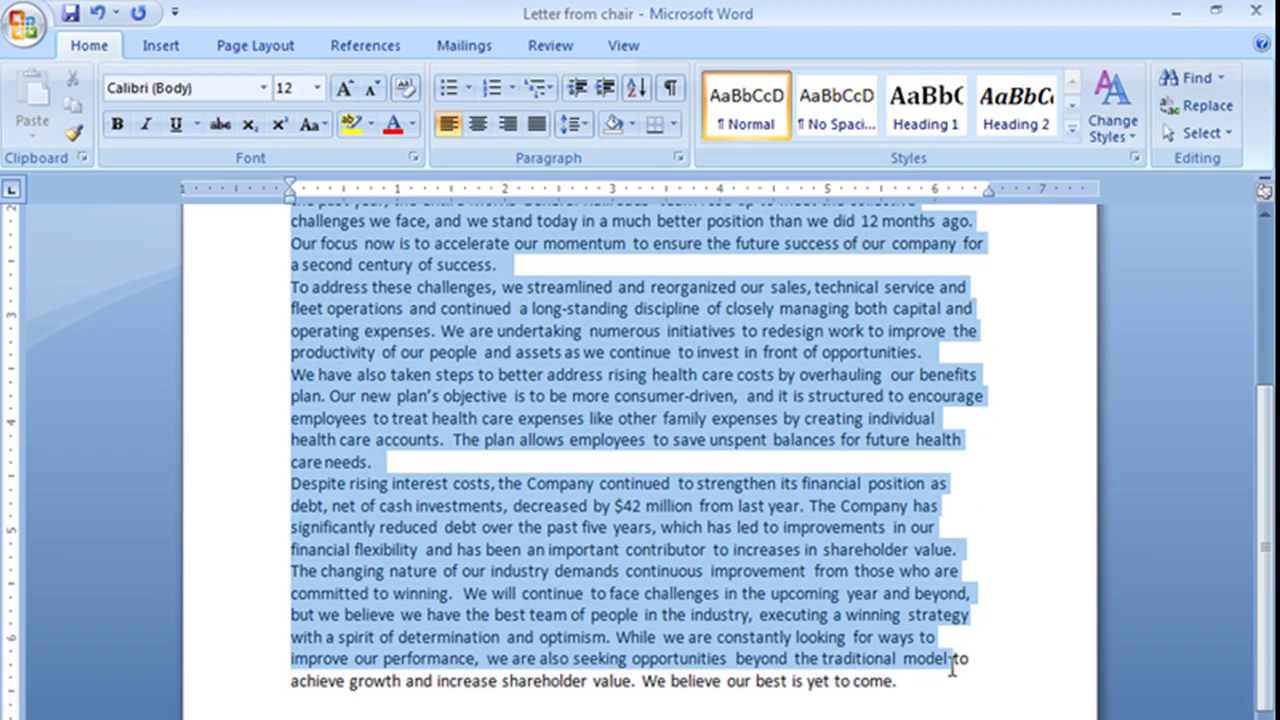
{"action": "scroll", "coordinate": [814, 689], "scroll_direction": "up", "scroll_amount": 5}
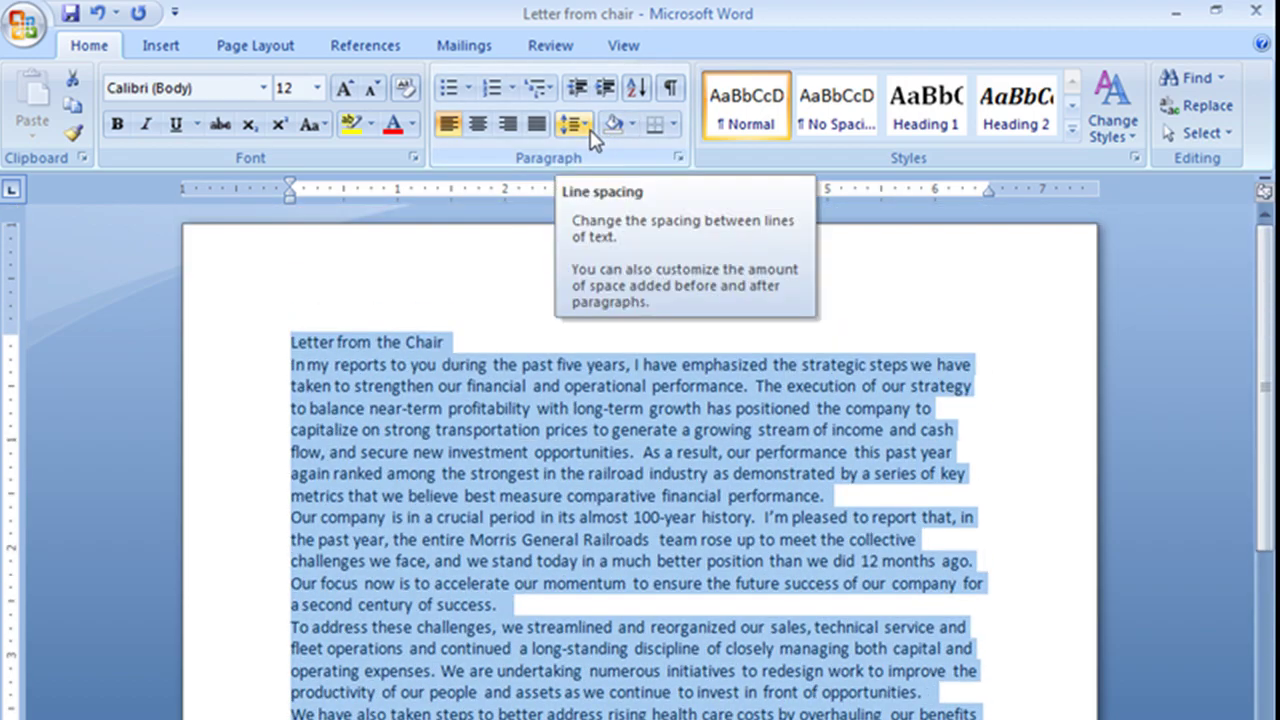
{"action": "left_click", "coordinate": [588, 130]}
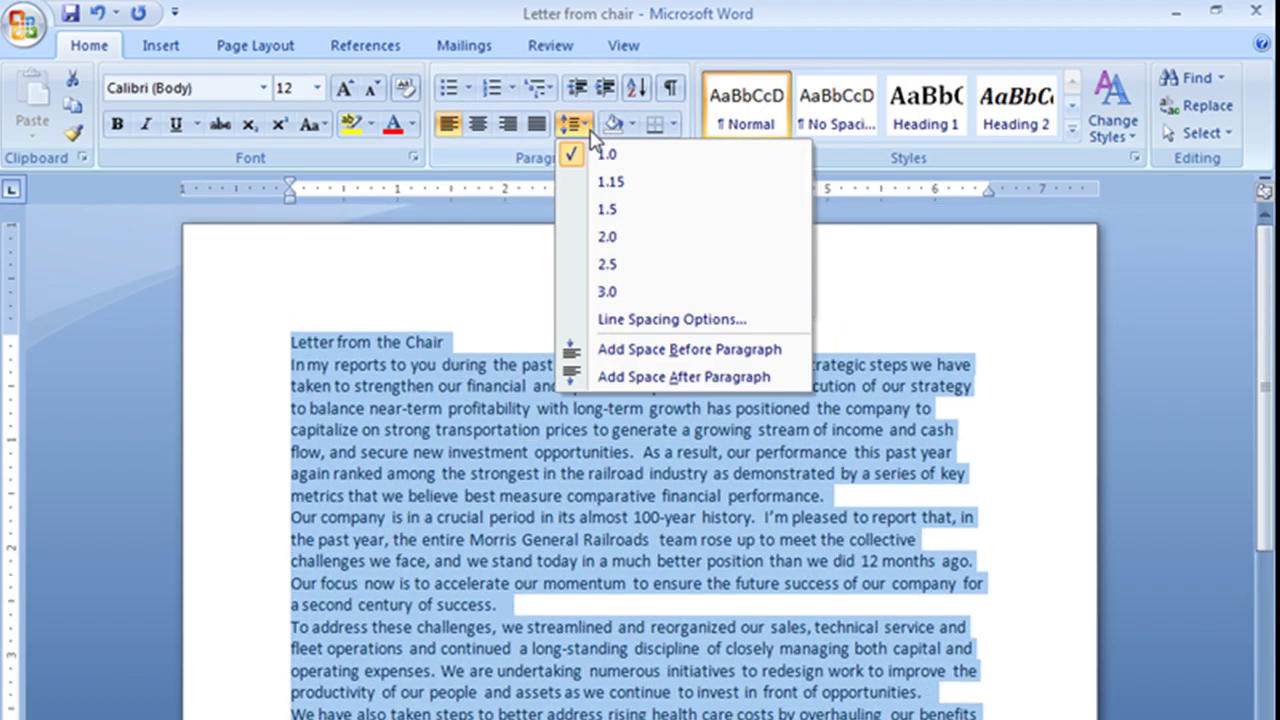
{"action": "left_click", "coordinate": [641, 381]}
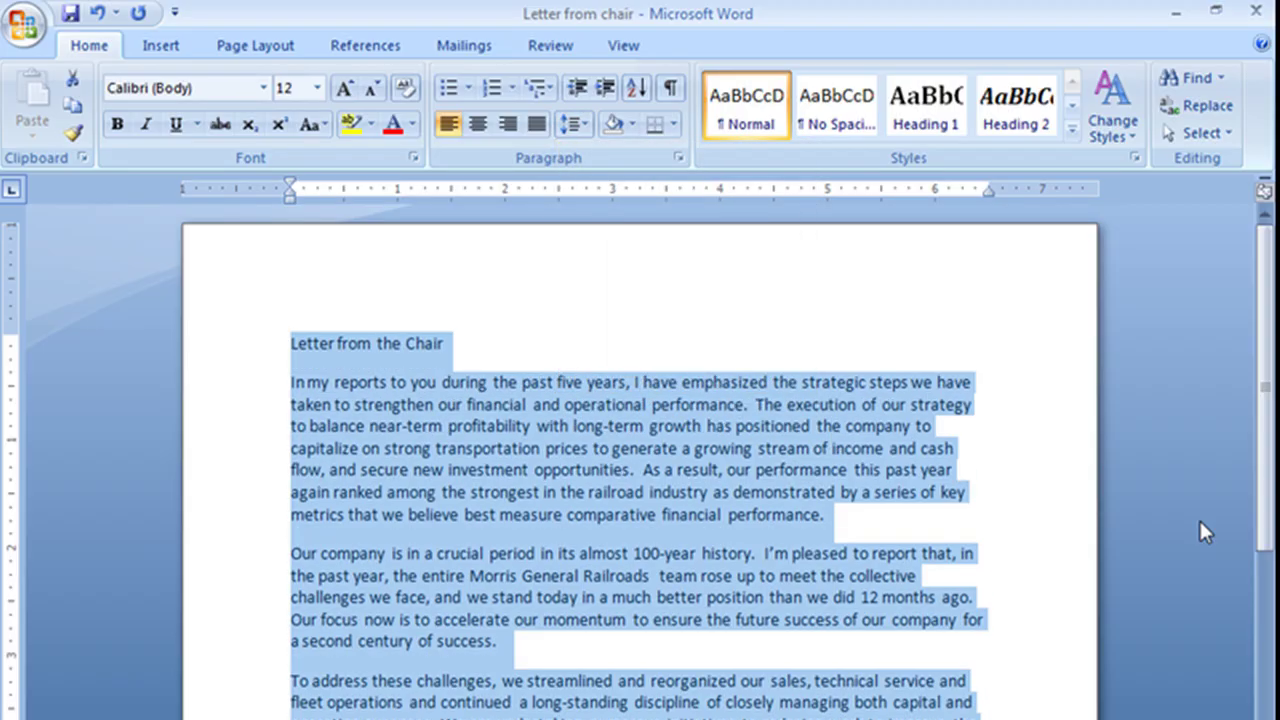
{"action": "left_click", "coordinate": [1088, 512]}
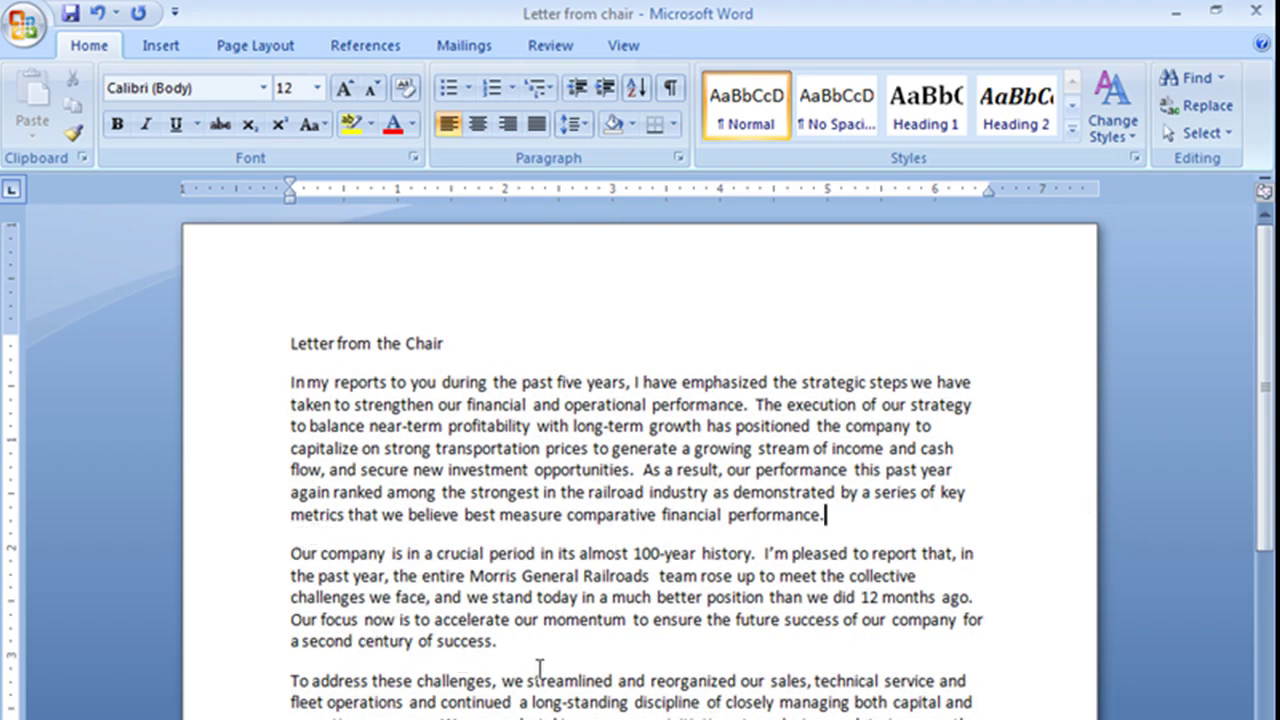
Step: Show formatting marks and confirm in the Paragraph dialog: 12 pt after, 0 pt before
{"action": "left_click", "coordinate": [670, 88]}
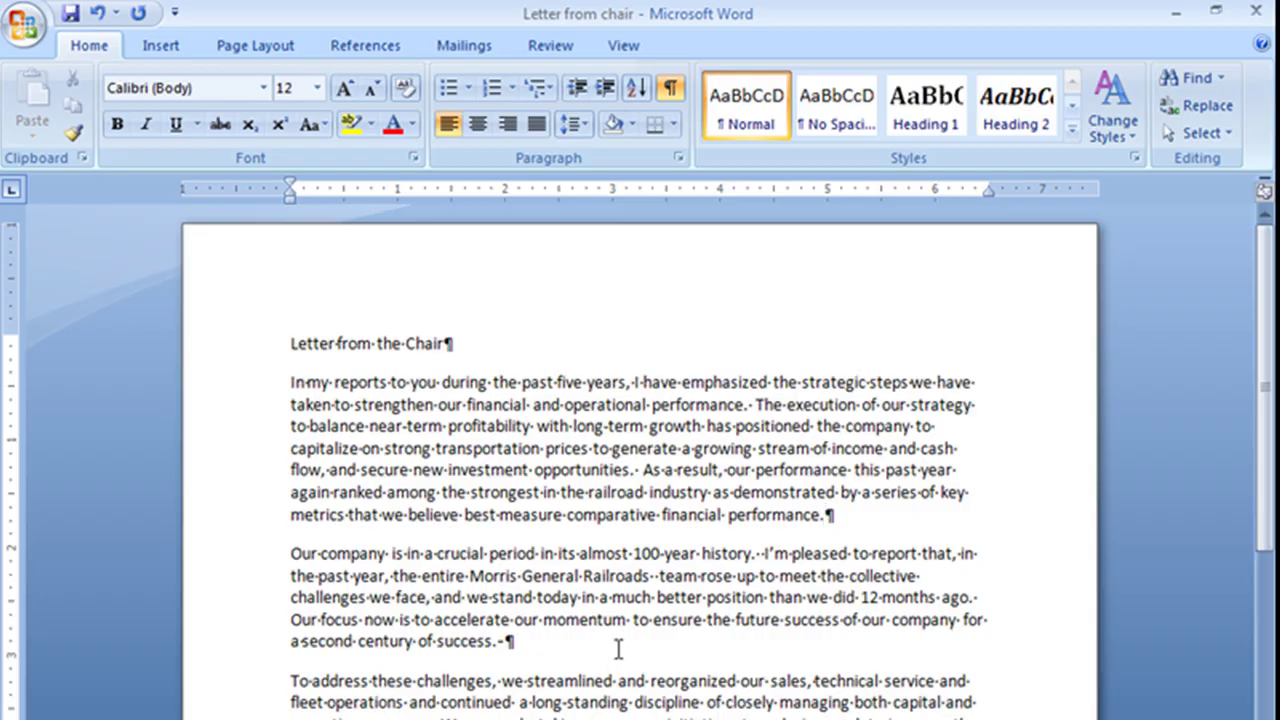
{"action": "left_click", "coordinate": [679, 158]}
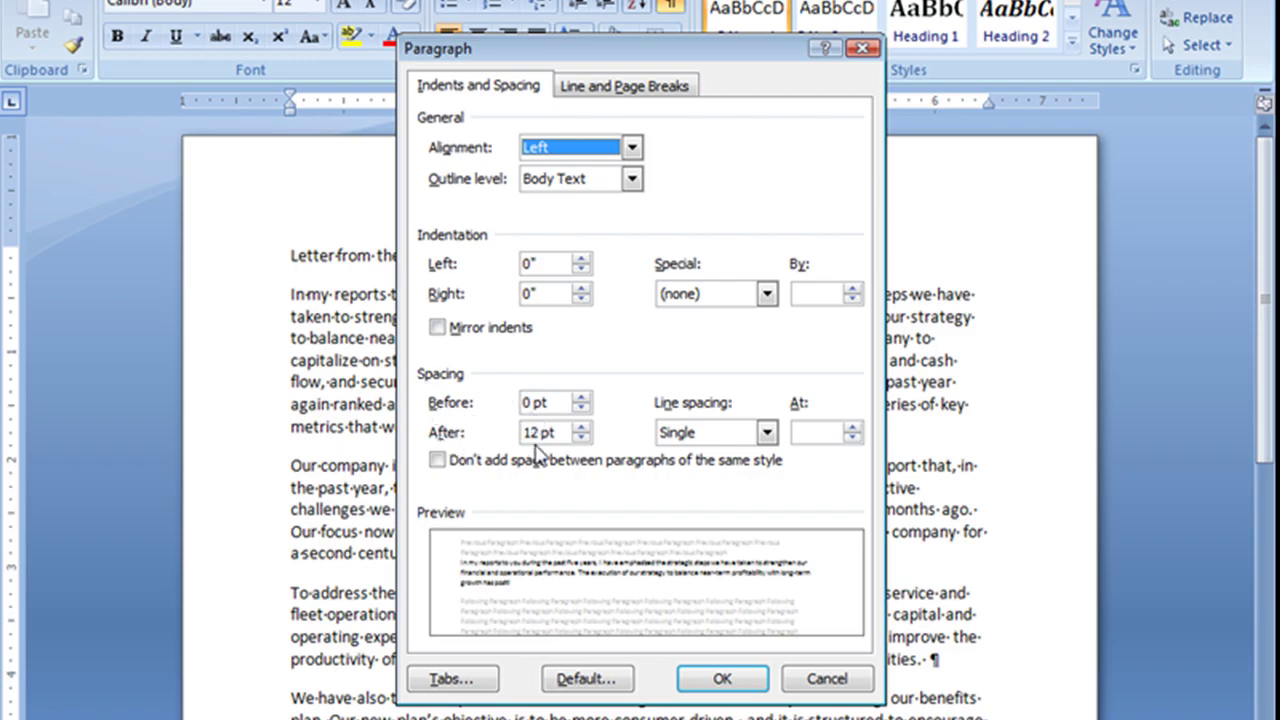
{"action": "left_click", "coordinate": [812, 690]}
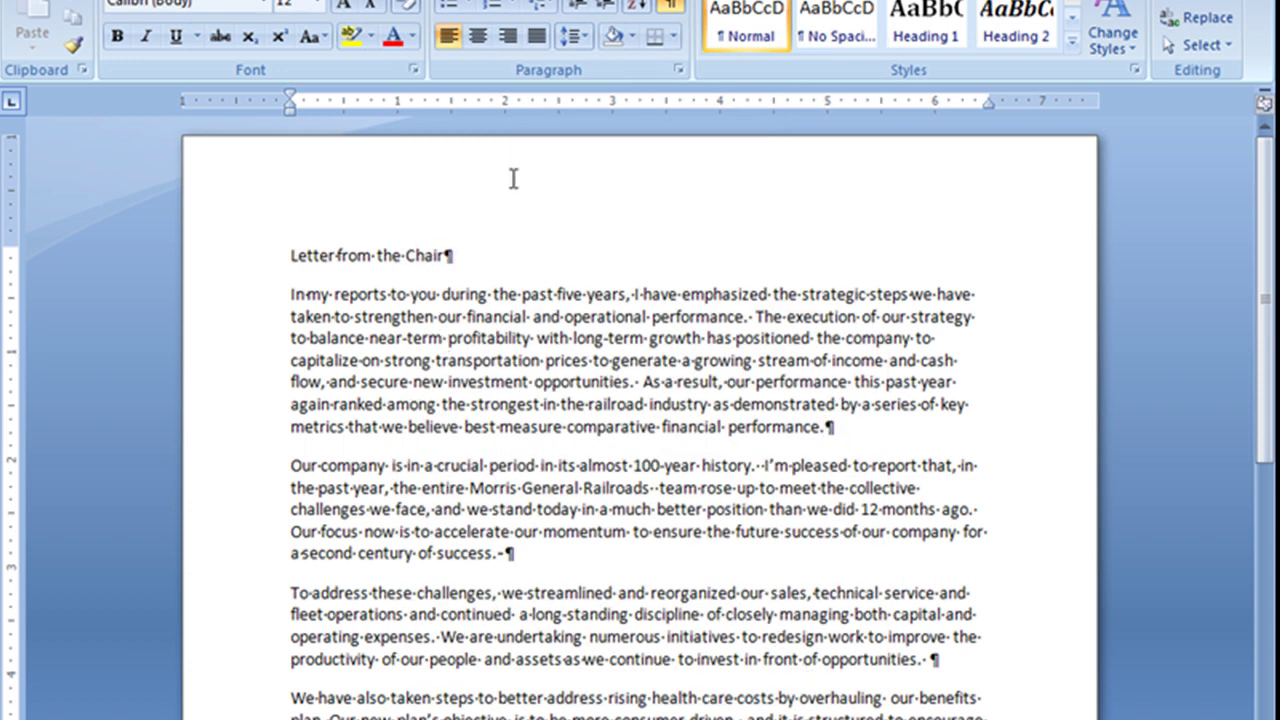
Step: Select the whole letter and remove the space after every paragraph
{"action": "triple_click", "coordinate": [286, 249]}
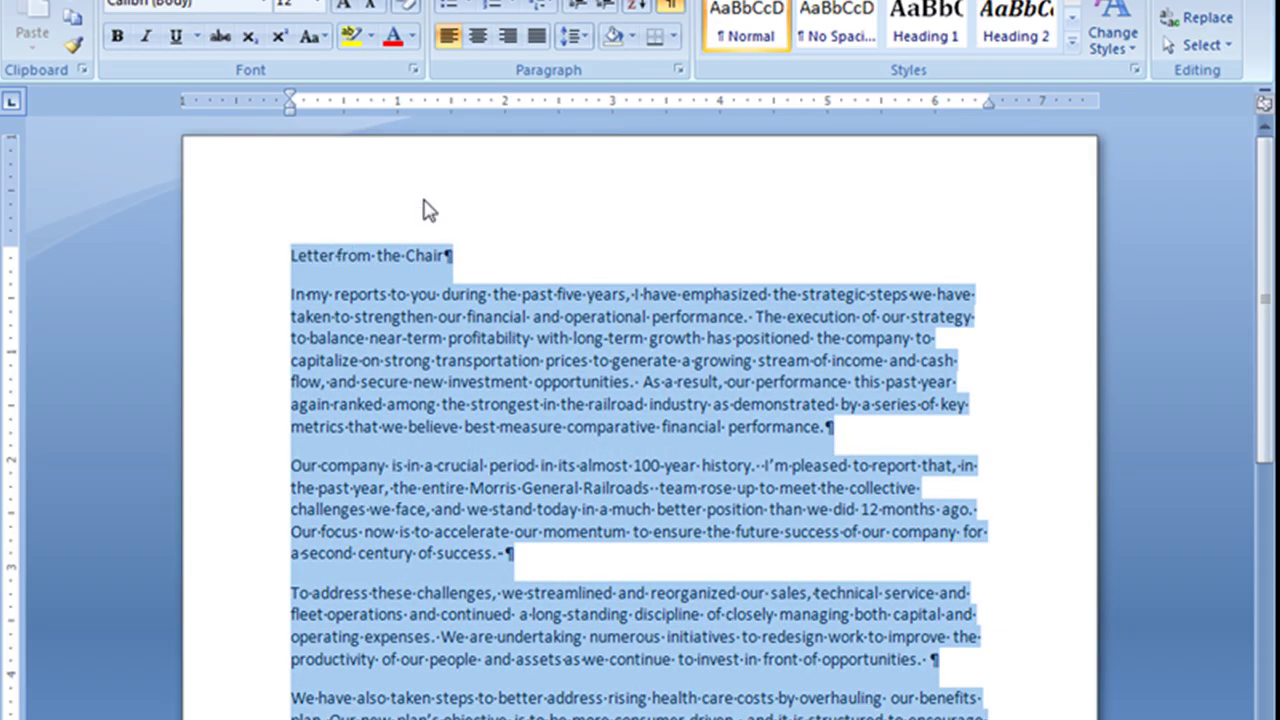
{"action": "left_click", "coordinate": [572, 36]}
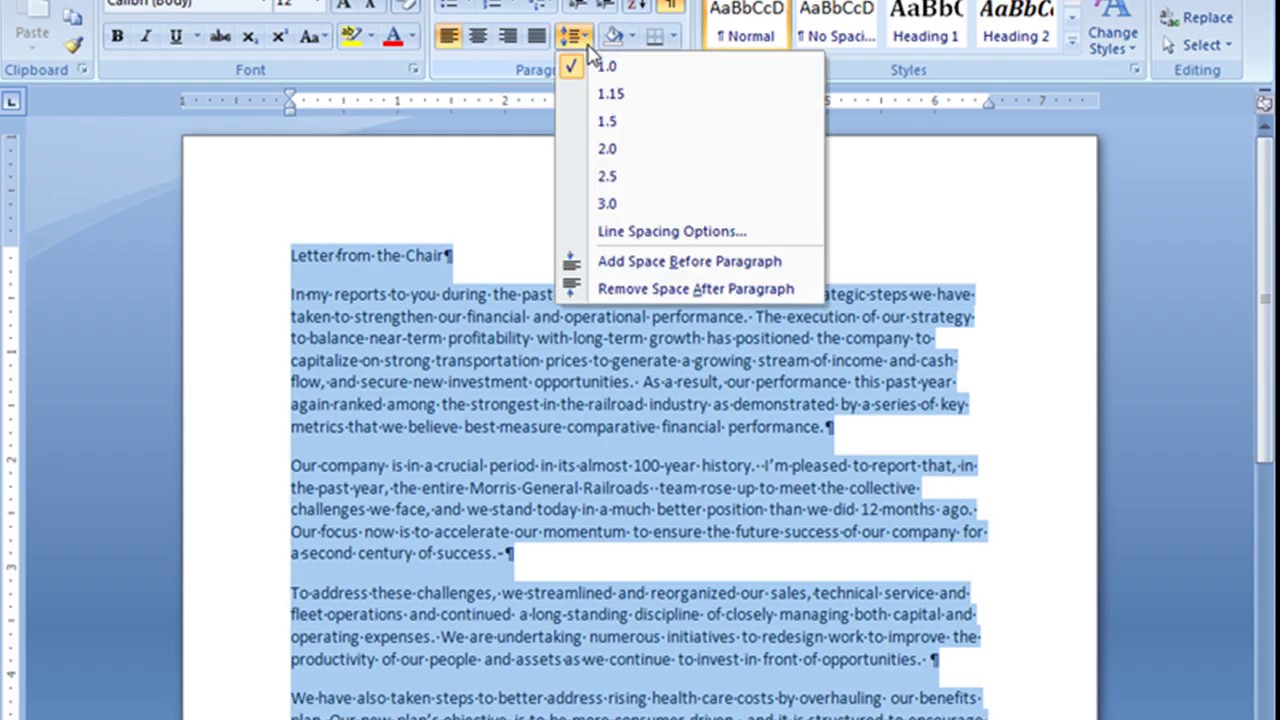
{"action": "left_click", "coordinate": [656, 293]}
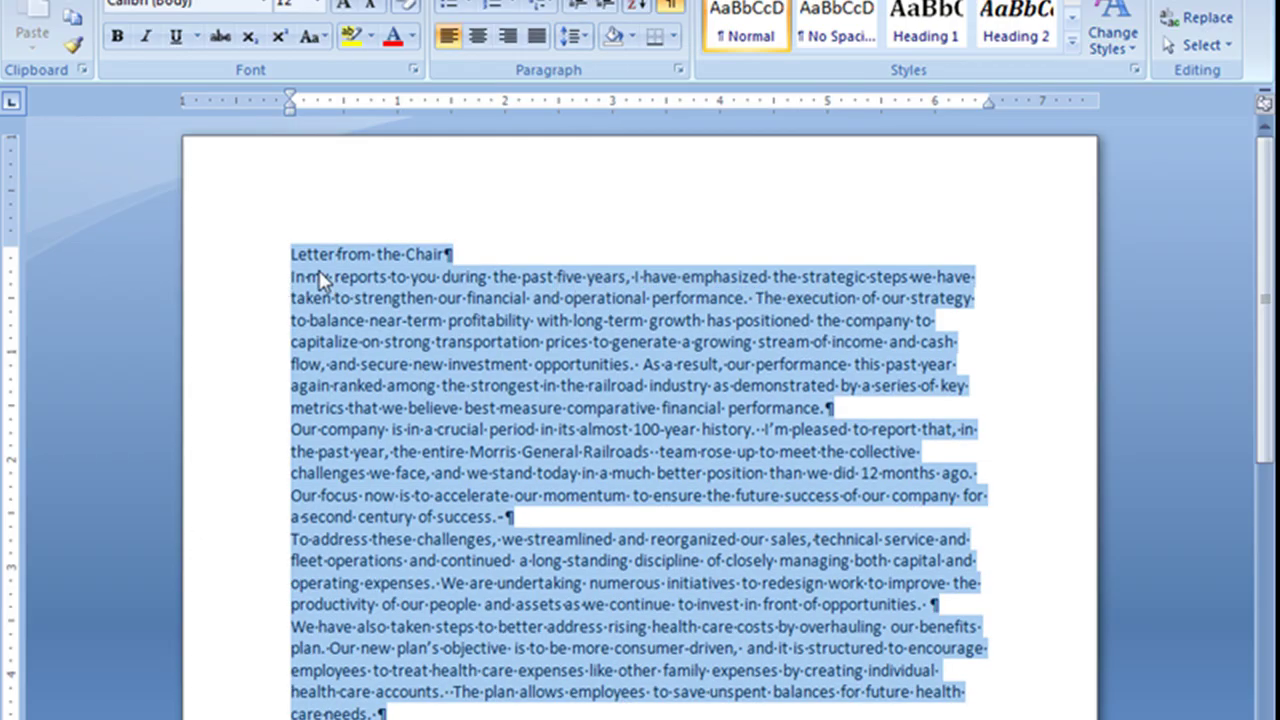
{"action": "left_click", "coordinate": [293, 254]}
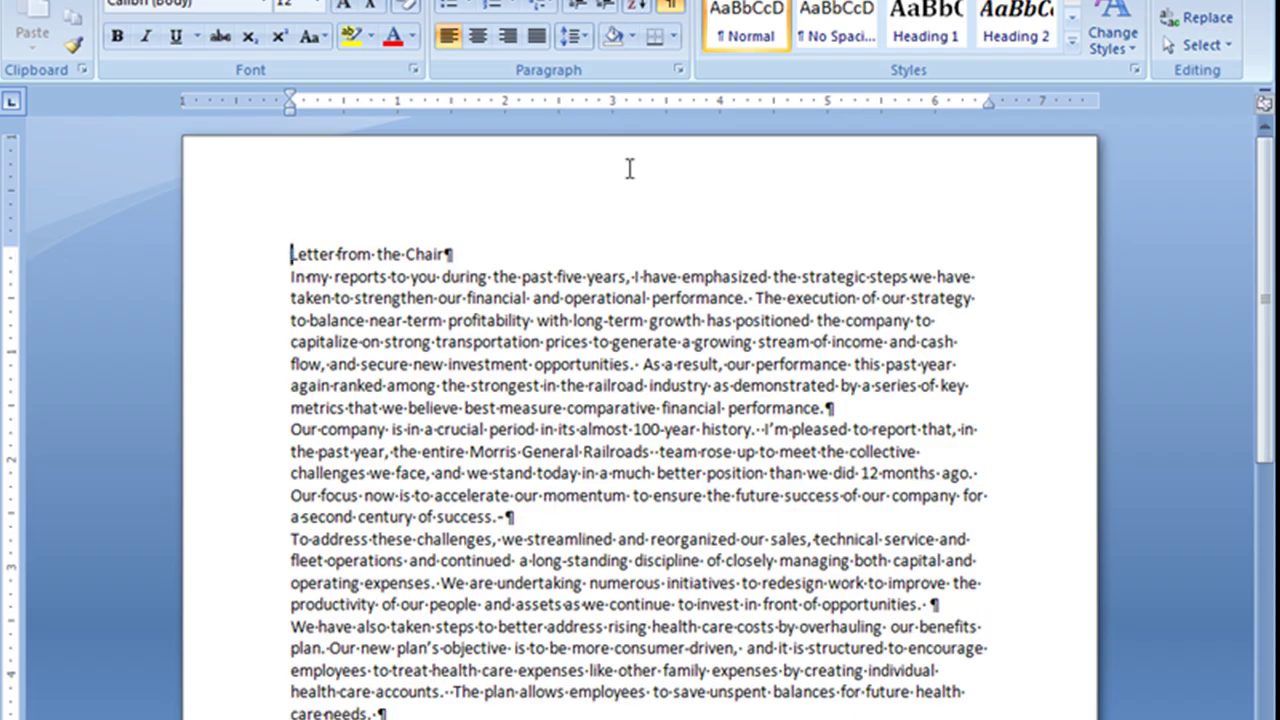
Step: Select the whole letter and add space before every paragraph
{"action": "key", "text": "ctrl+a"}
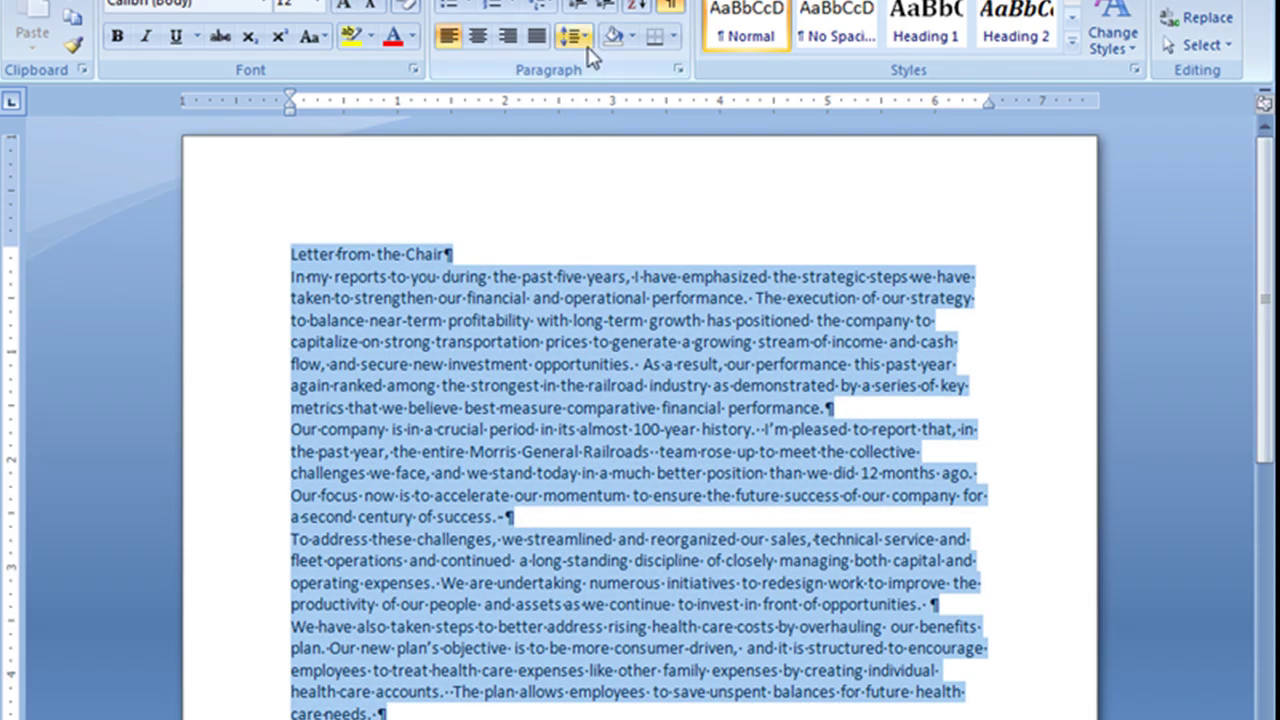
{"action": "left_click", "coordinate": [576, 36]}
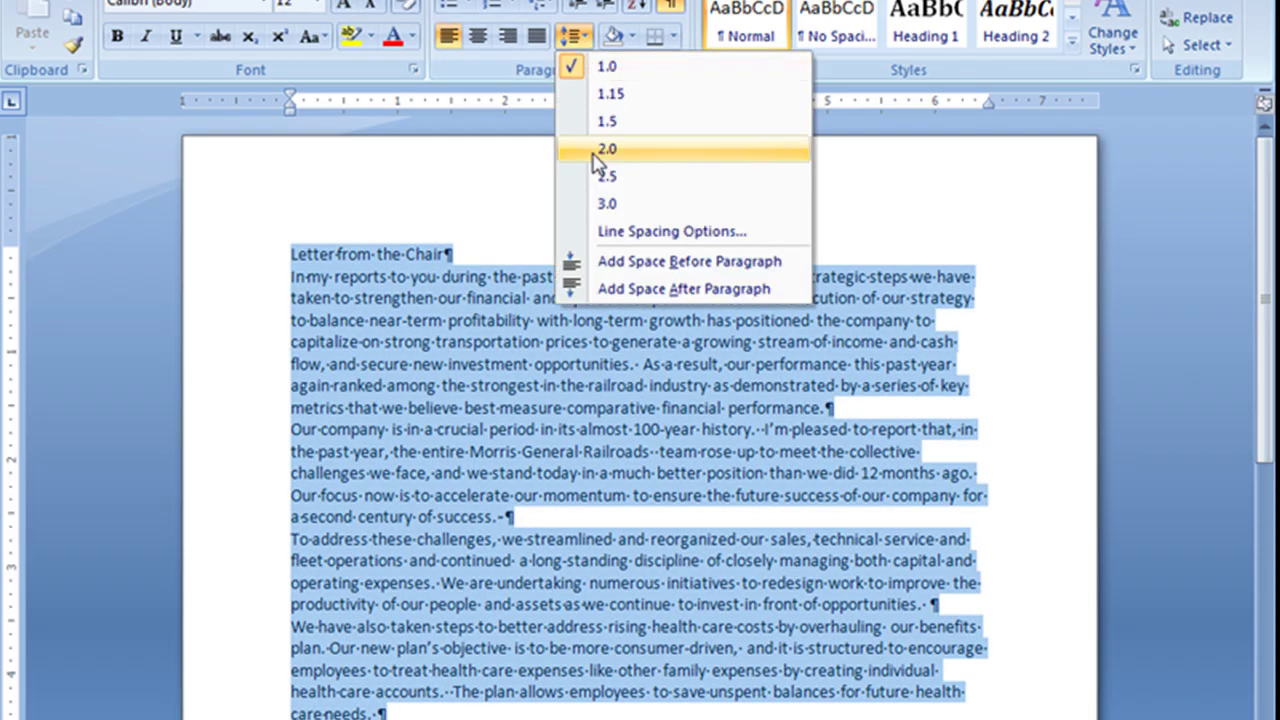
{"action": "left_click", "coordinate": [682, 264]}
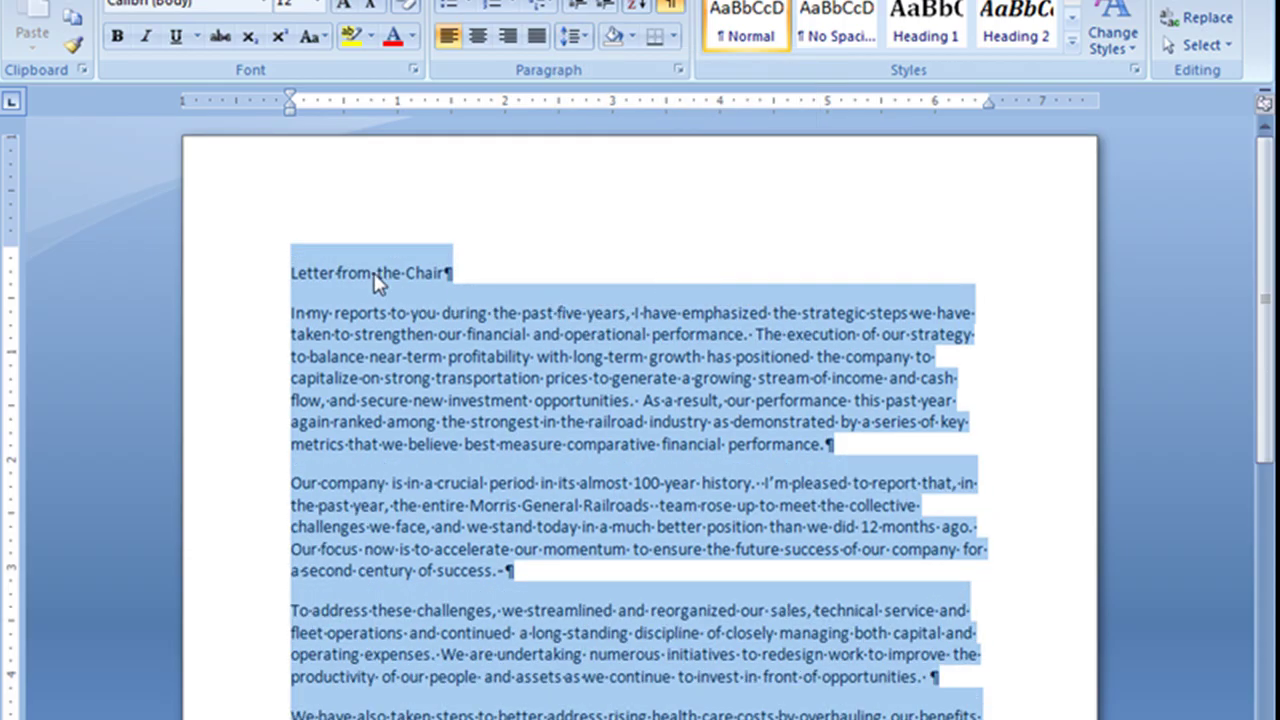
{"action": "left_click", "coordinate": [1066, 530]}
{"action": "scroll", "coordinate": [1066, 527], "scroll_direction": "down", "scroll_amount": 6}
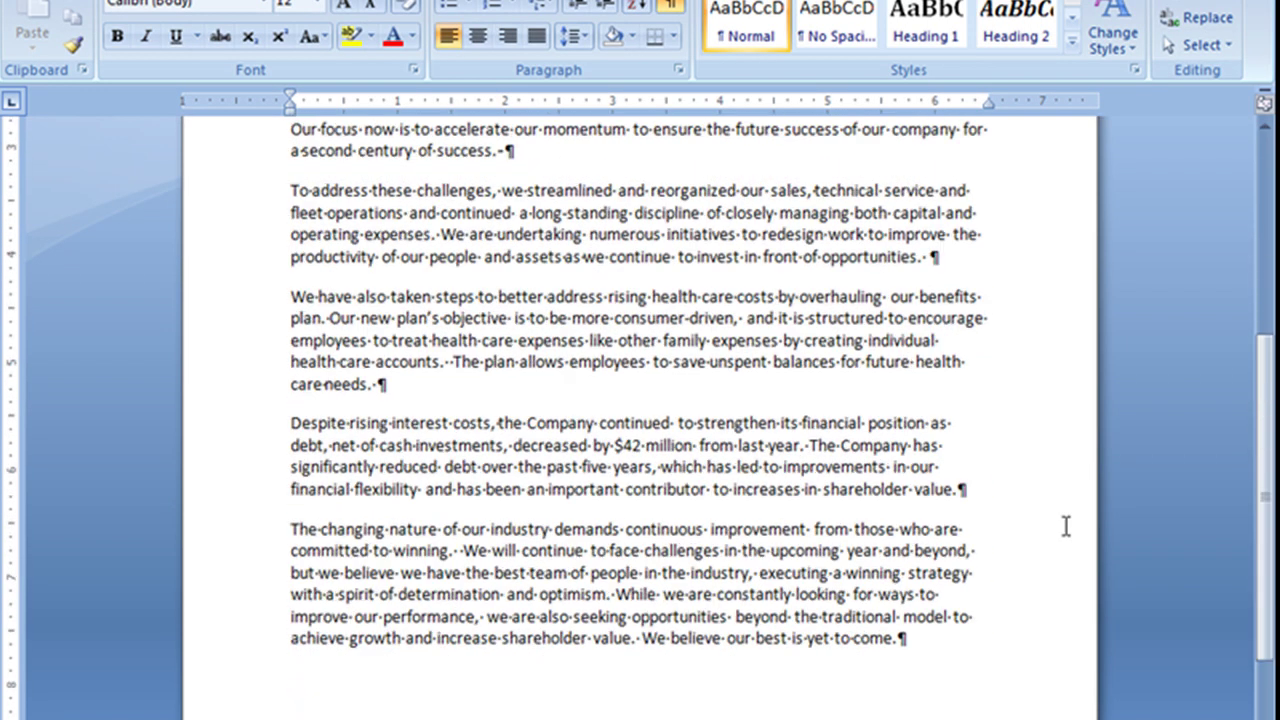
{"action": "scroll", "coordinate": [1066, 527], "scroll_direction": "up", "scroll_amount": 7}
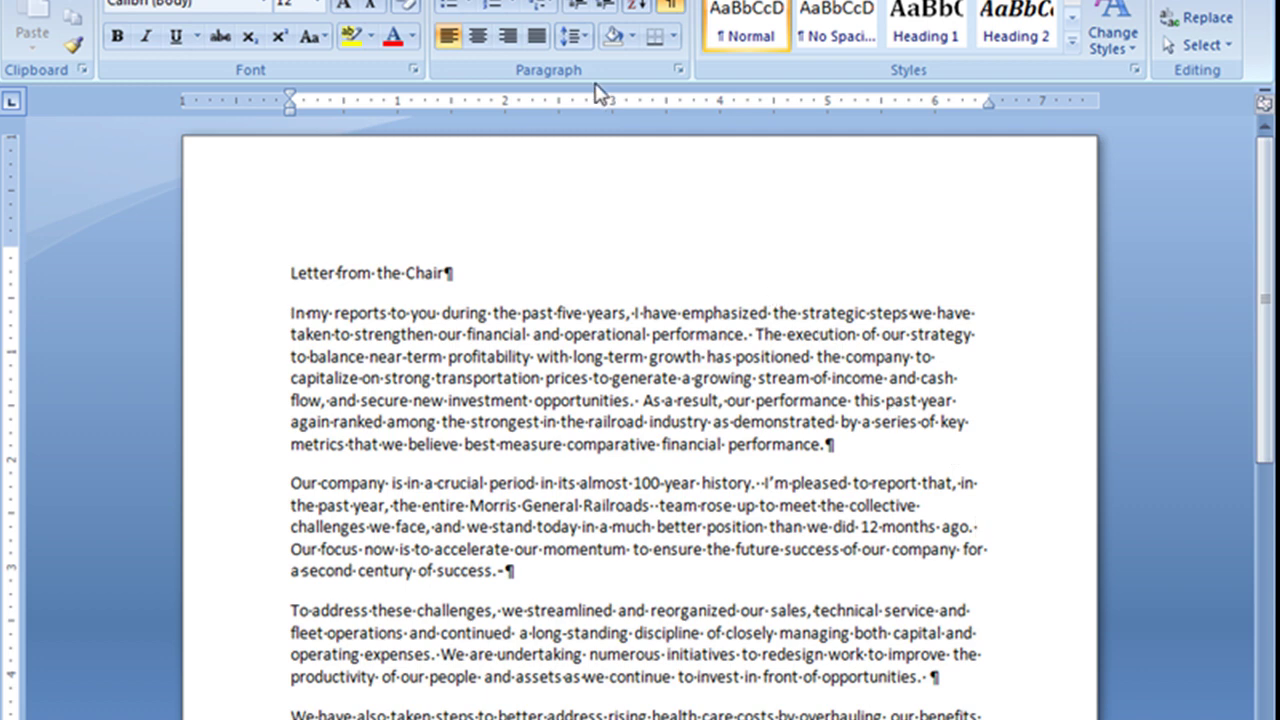
Step: Select all again, remove the space before, and add space after each paragraph
{"action": "key", "text": "ctrl+a"}
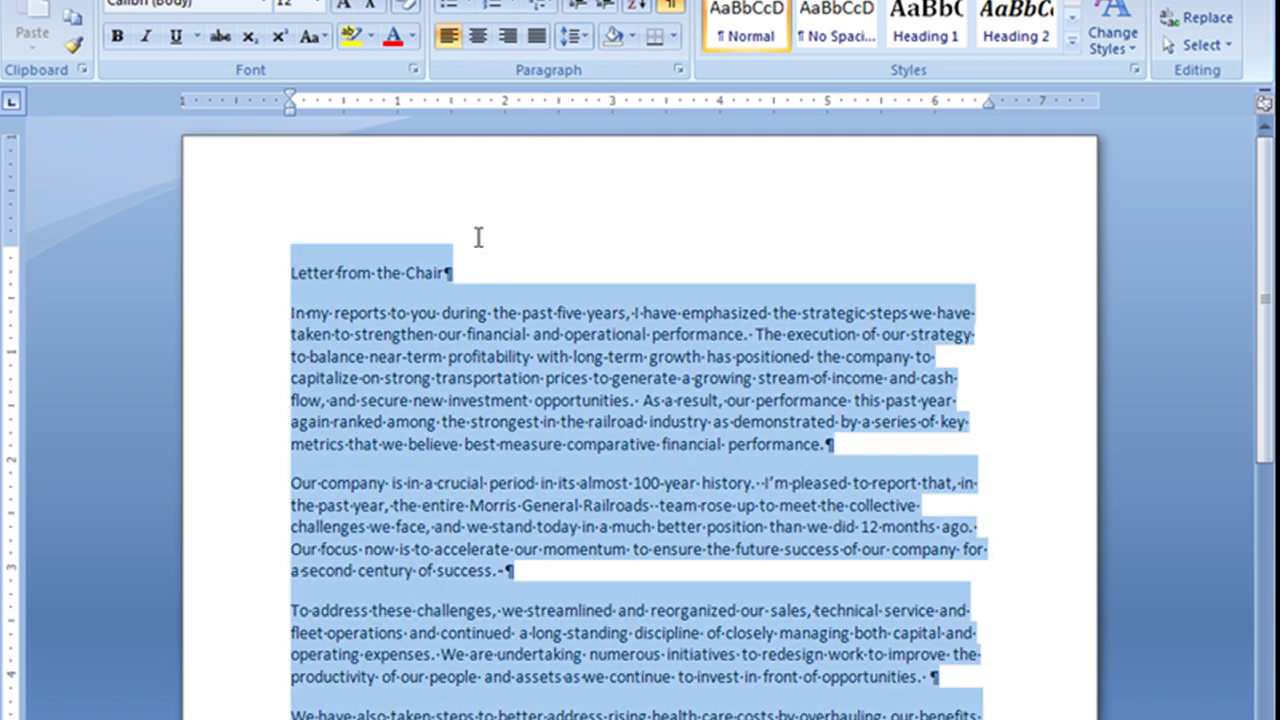
{"action": "left_click", "coordinate": [586, 42]}
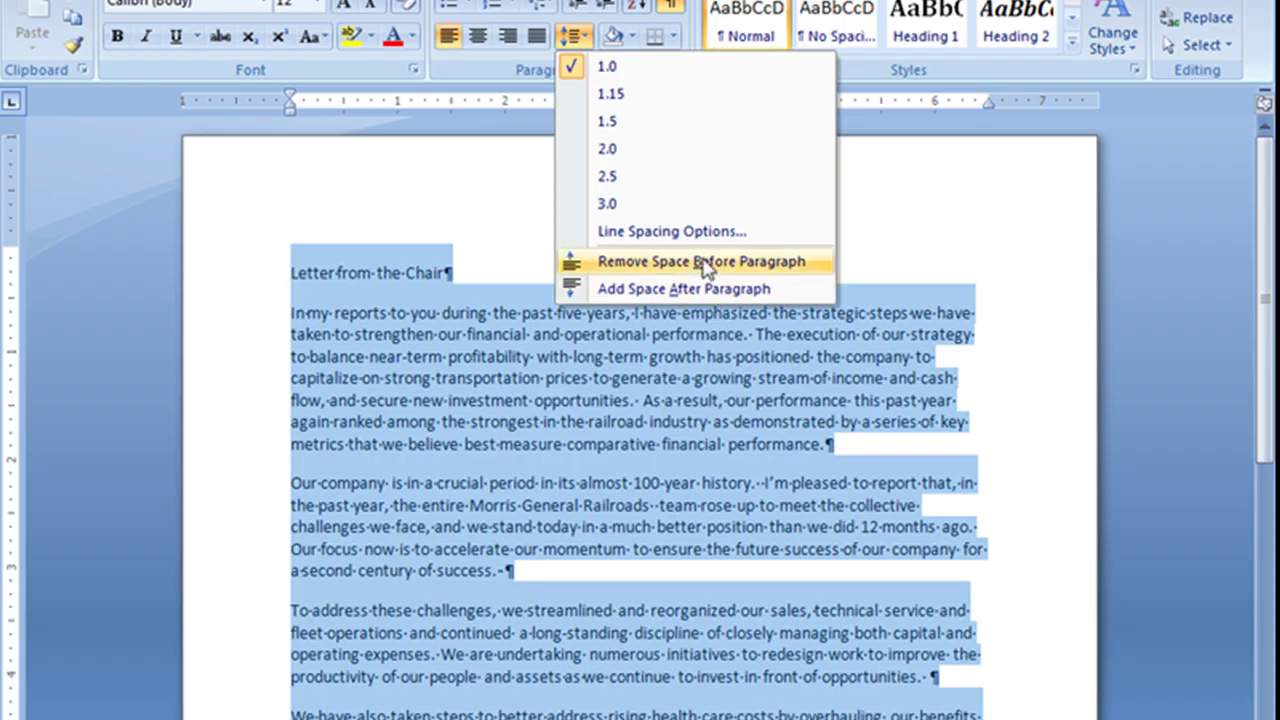
{"action": "left_click", "coordinate": [703, 262]}
{"action": "left_click", "coordinate": [575, 36]}
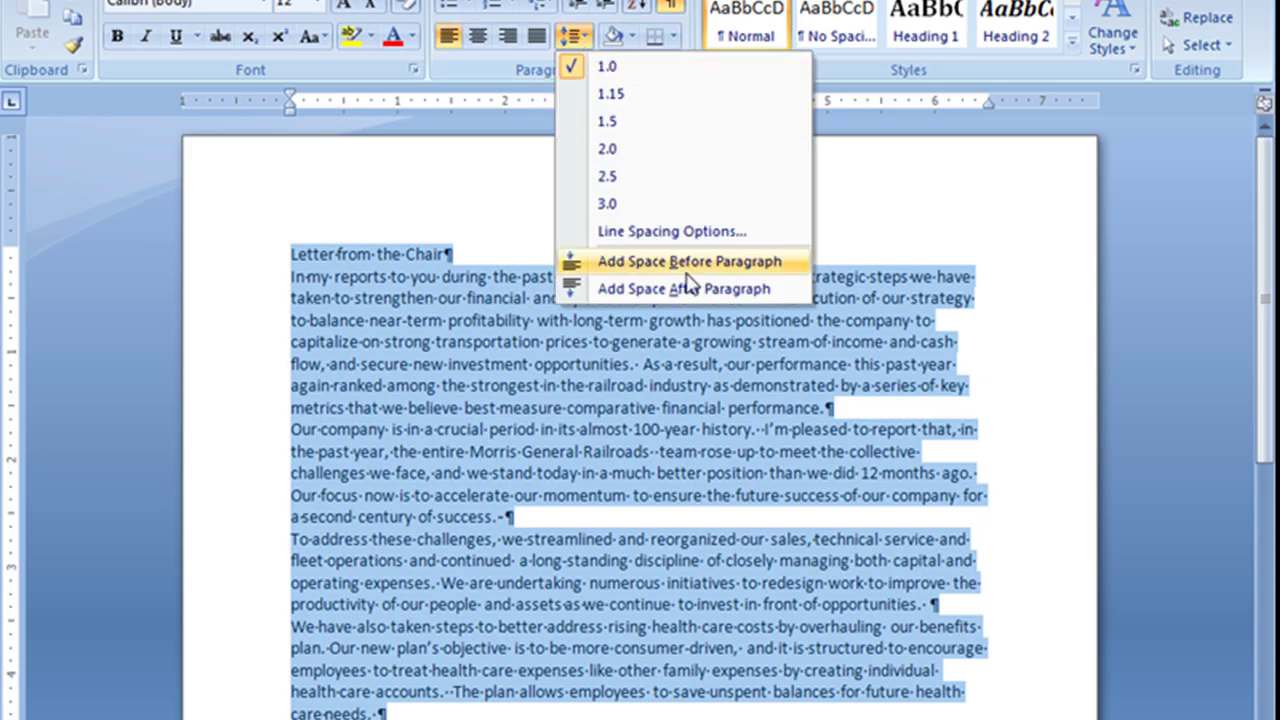
{"action": "left_click", "coordinate": [685, 290]}
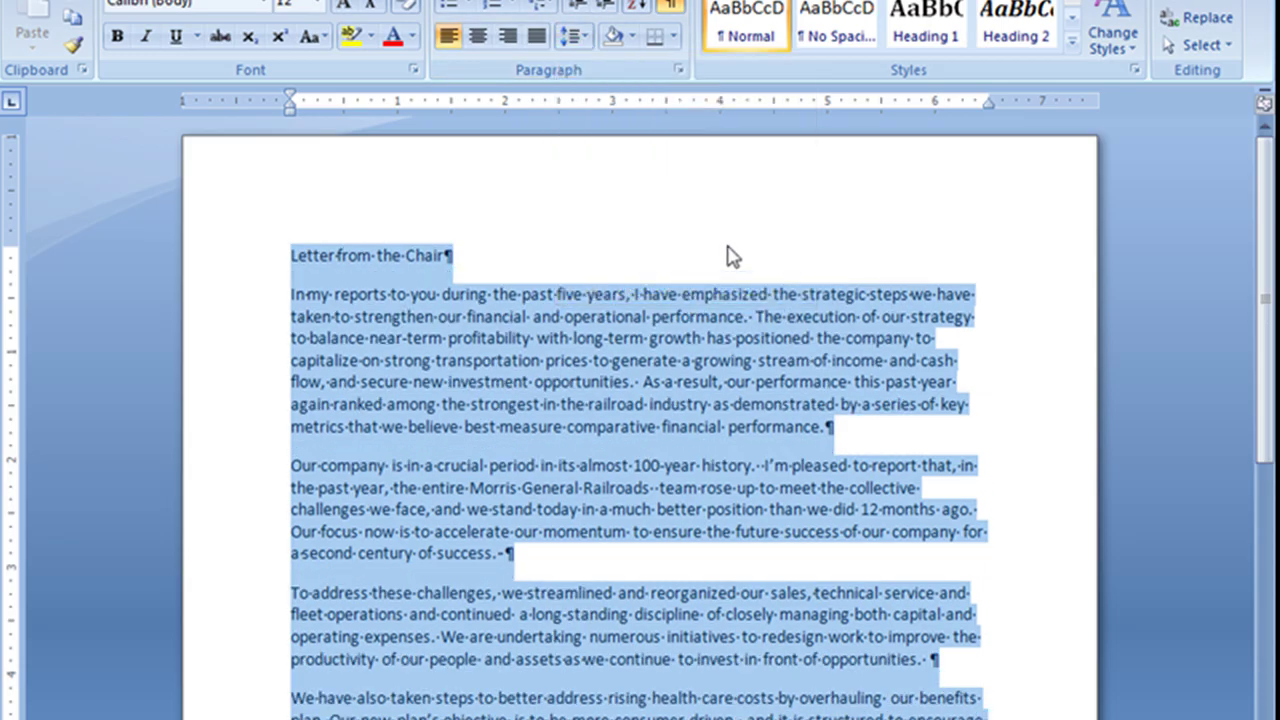
Step: Raise the title's After spacing to 24 pt in the Paragraph dialog
{"action": "left_click", "coordinate": [290, 255]}
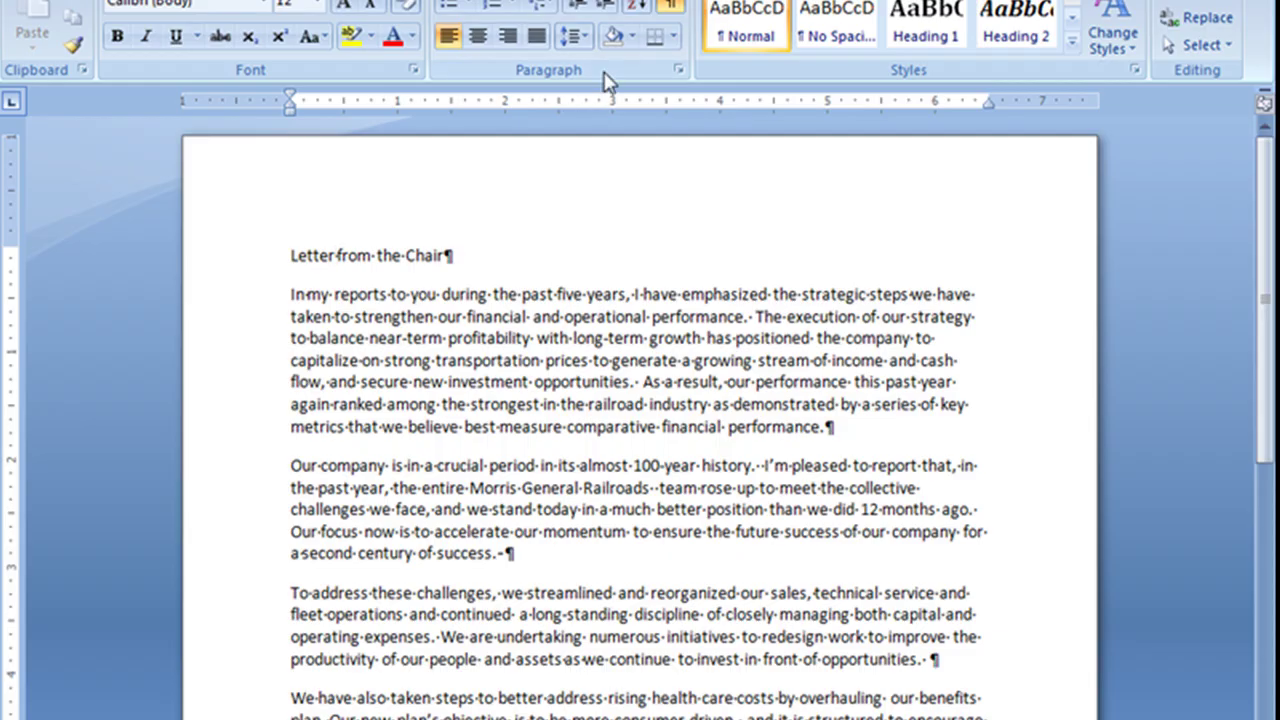
{"action": "left_click", "coordinate": [678, 69]}
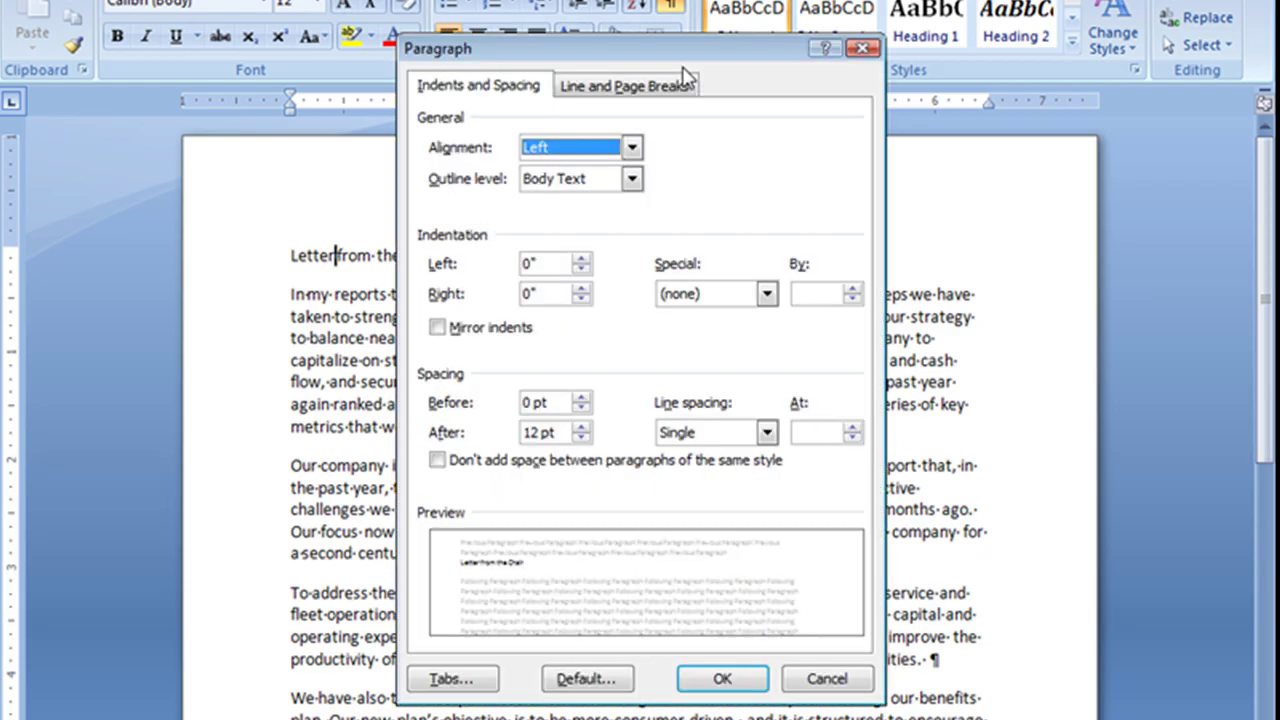
{"action": "left_click", "coordinate": [581, 427]}
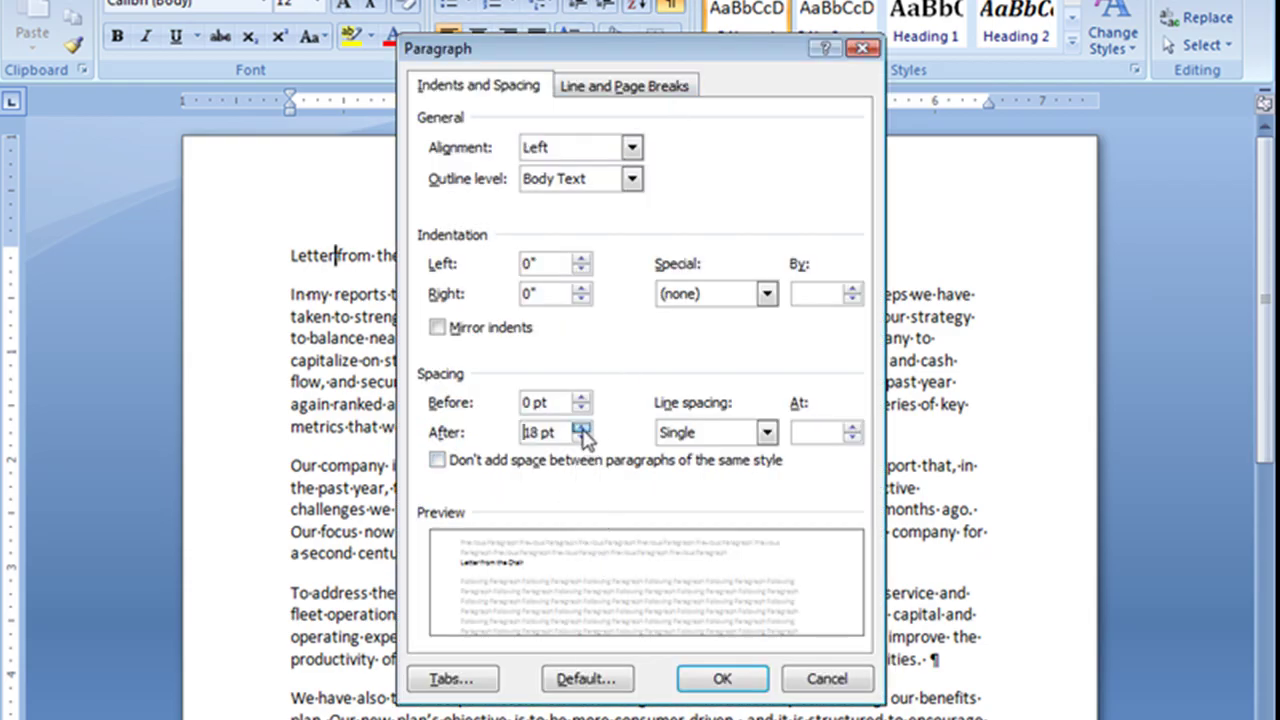
{"action": "left_click", "coordinate": [581, 427]}
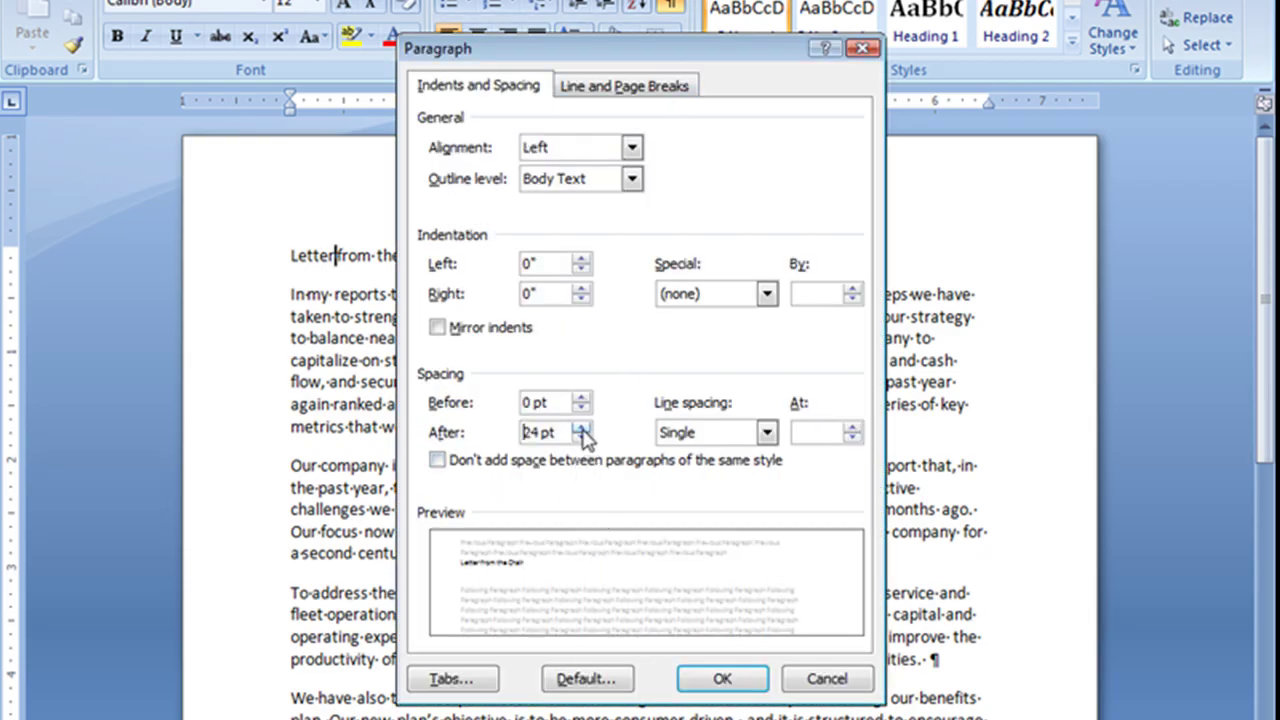
{"action": "left_click", "coordinate": [720, 683]}
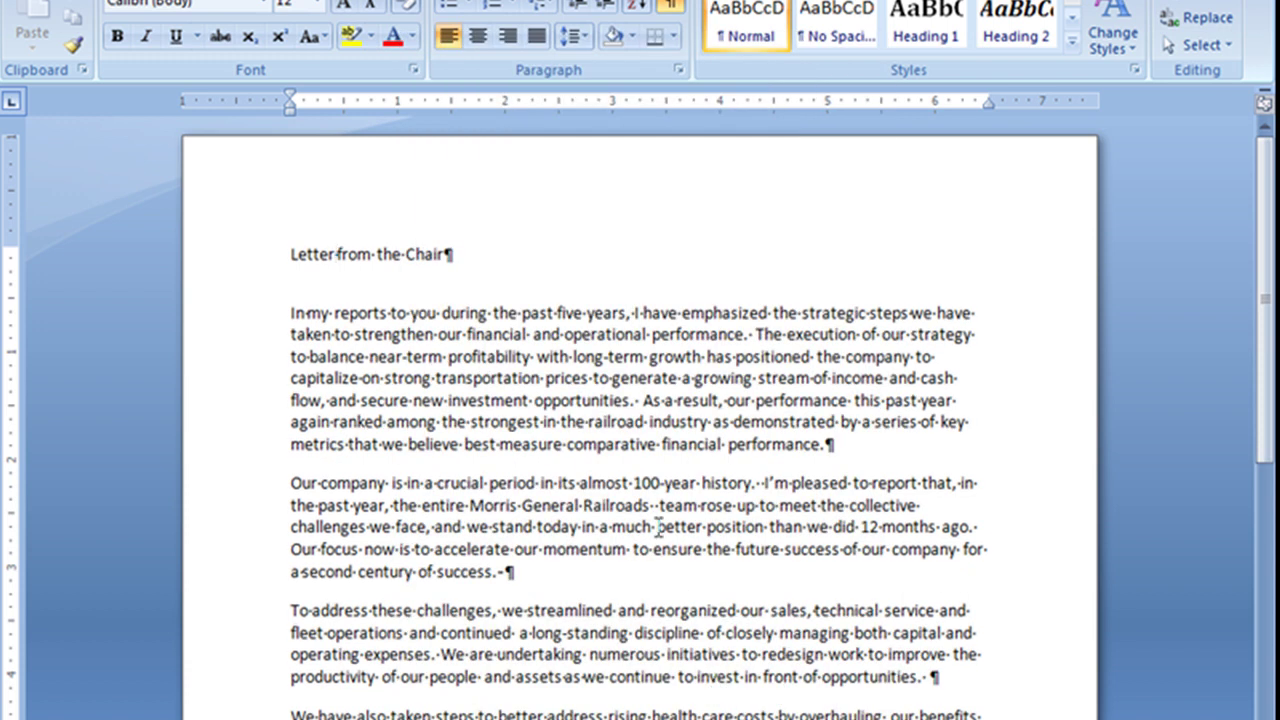
{"action": "left_click", "coordinate": [1083, 526]}
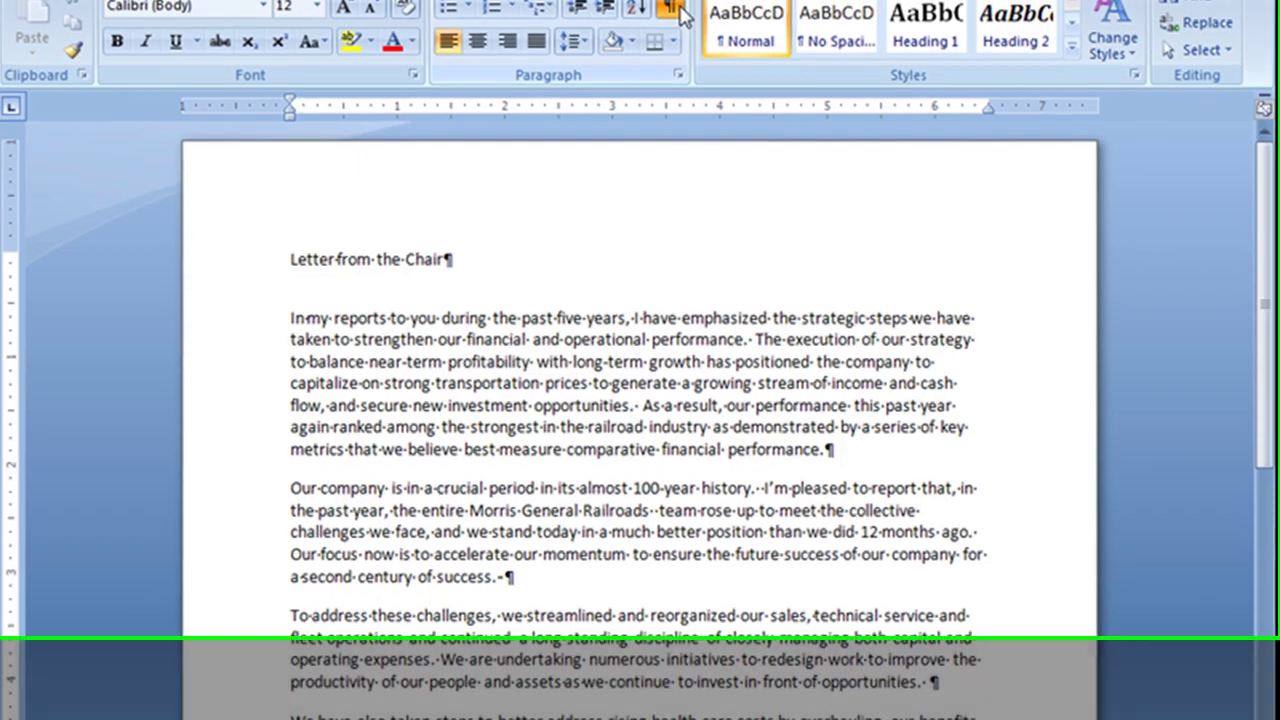
Step: Toggle Show/Hide ¶ off so paragraph marks and space dots disappear
{"action": "left_click", "coordinate": [672, 5]}
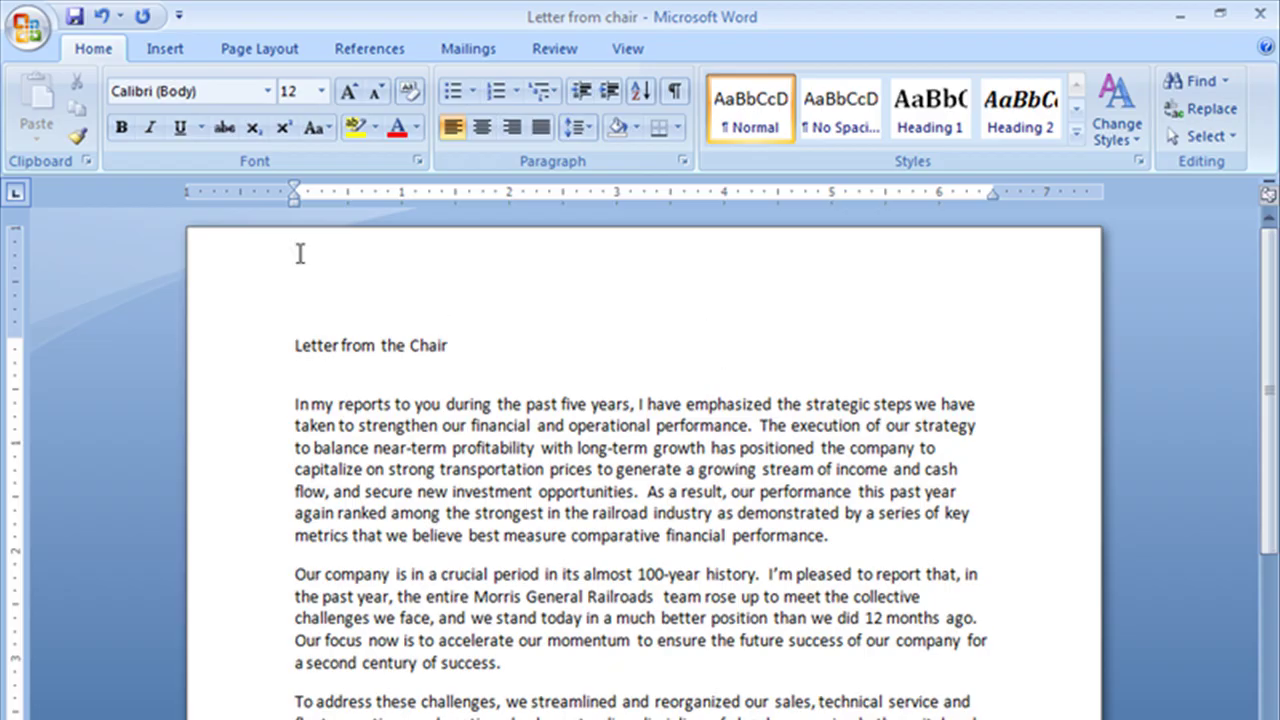
Step: Create a blank document and view its default spacing: 0 pt before, 10 pt after, 1.15 lines
{"action": "left_click", "coordinate": [27, 28]}
{"action": "left_click", "coordinate": [40, 90]}
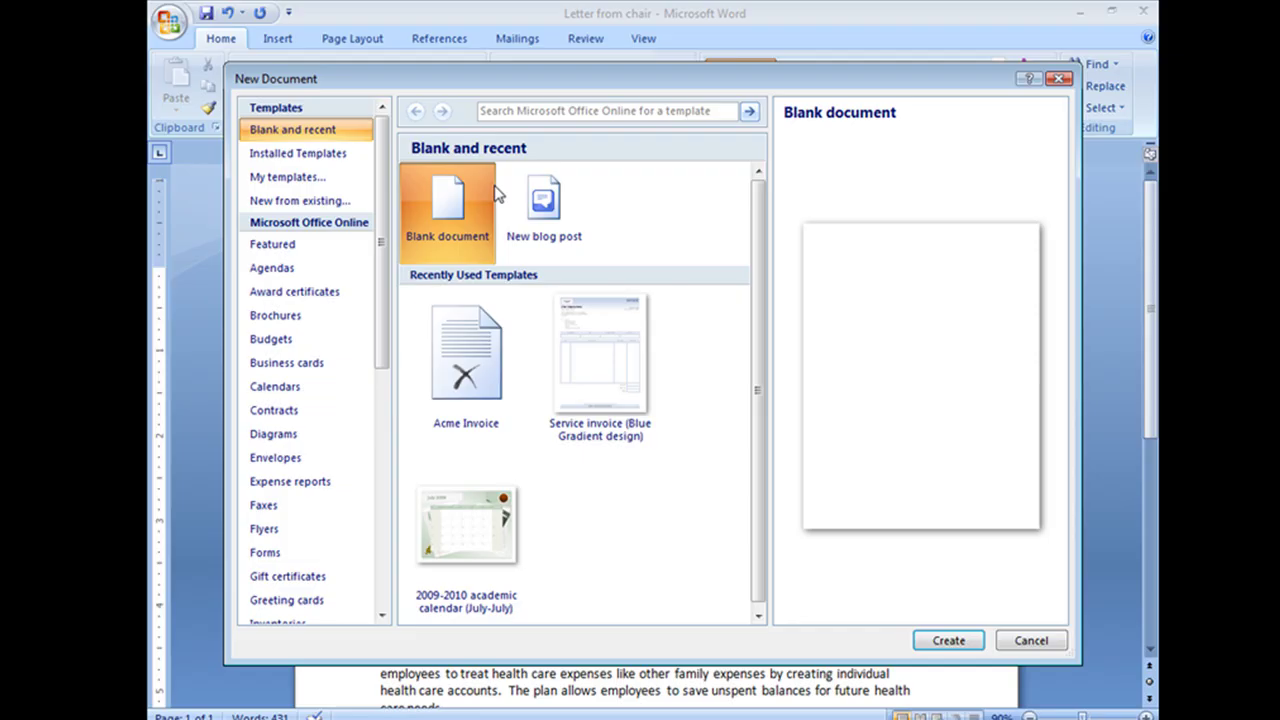
{"action": "left_click", "coordinate": [943, 631]}
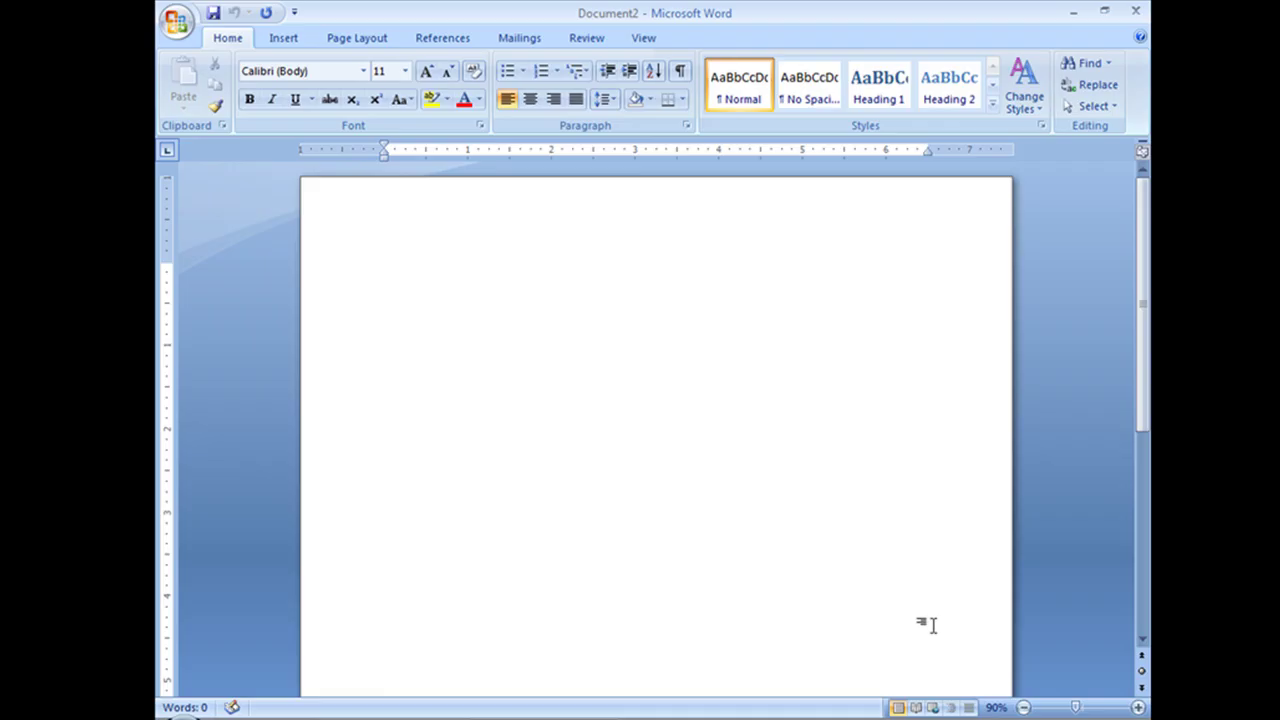
{"action": "left_click", "coordinate": [686, 125]}
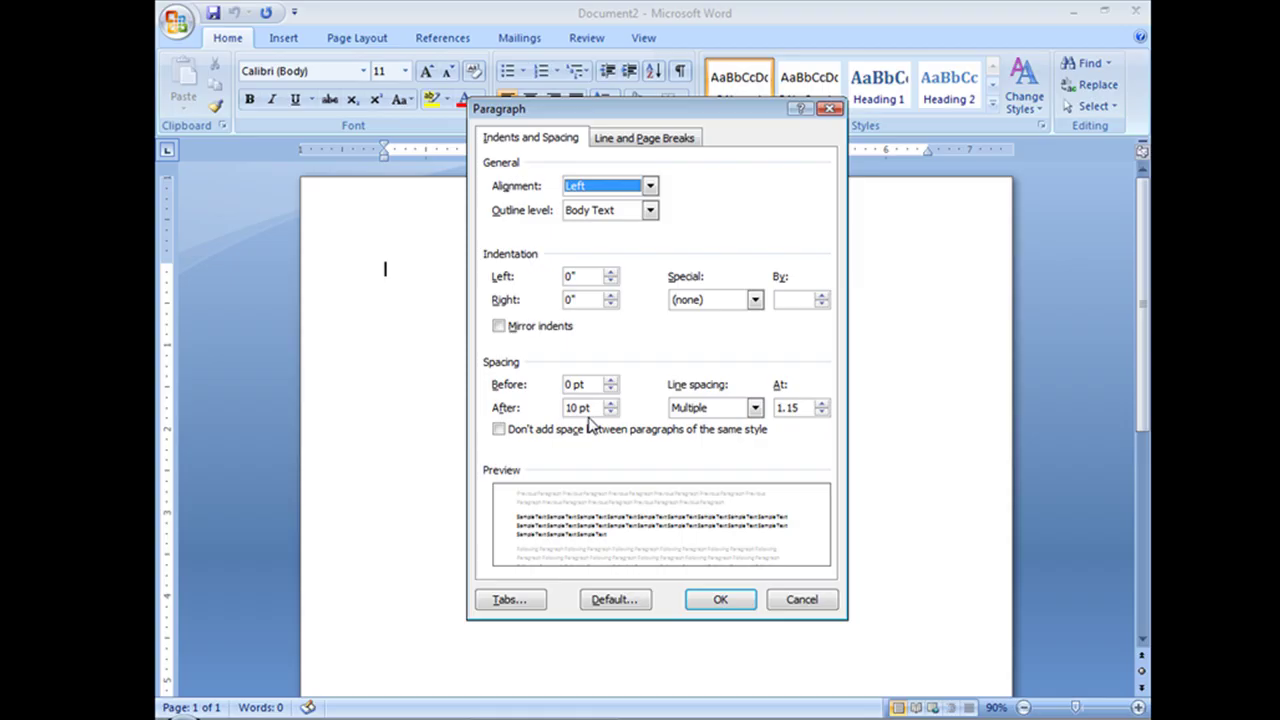
Step: Close the Paragraph dialog, start a new paragraph and type 'Our company is now in a crucial'
{"action": "left_click", "coordinate": [722, 601]}
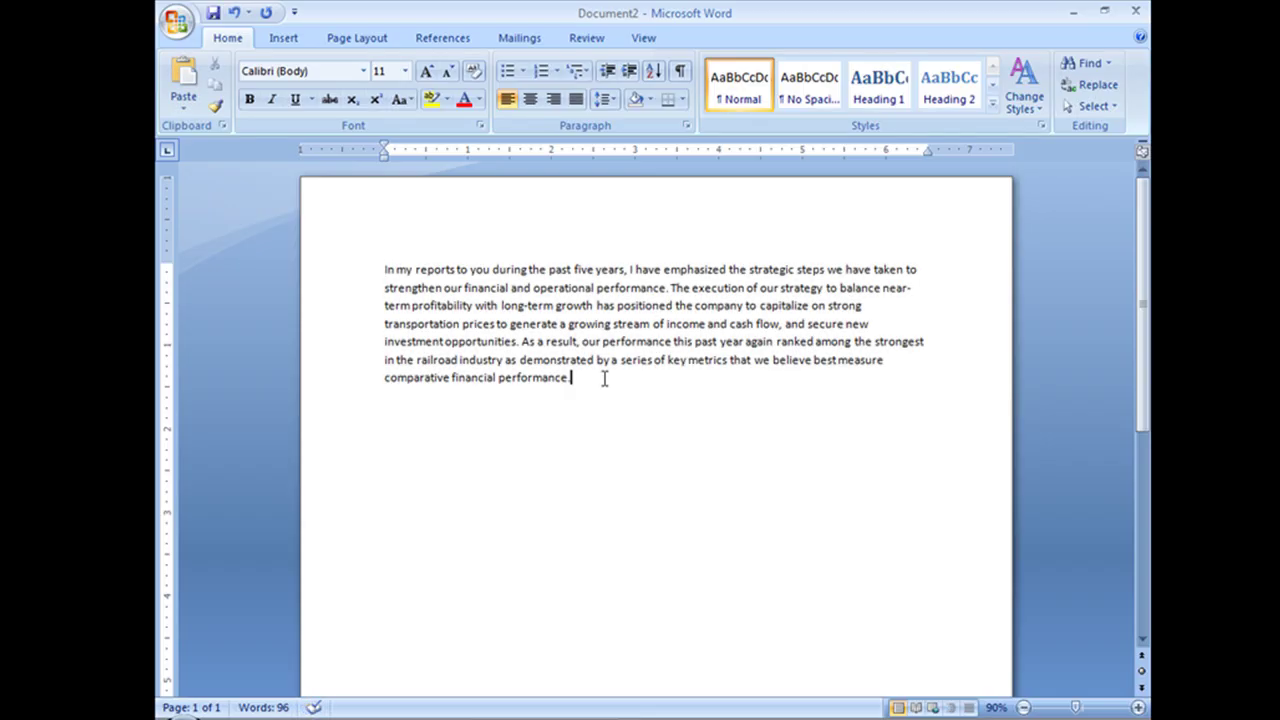
{"action": "key", "text": "Return"}
{"action": "type", "text": "Our company"}
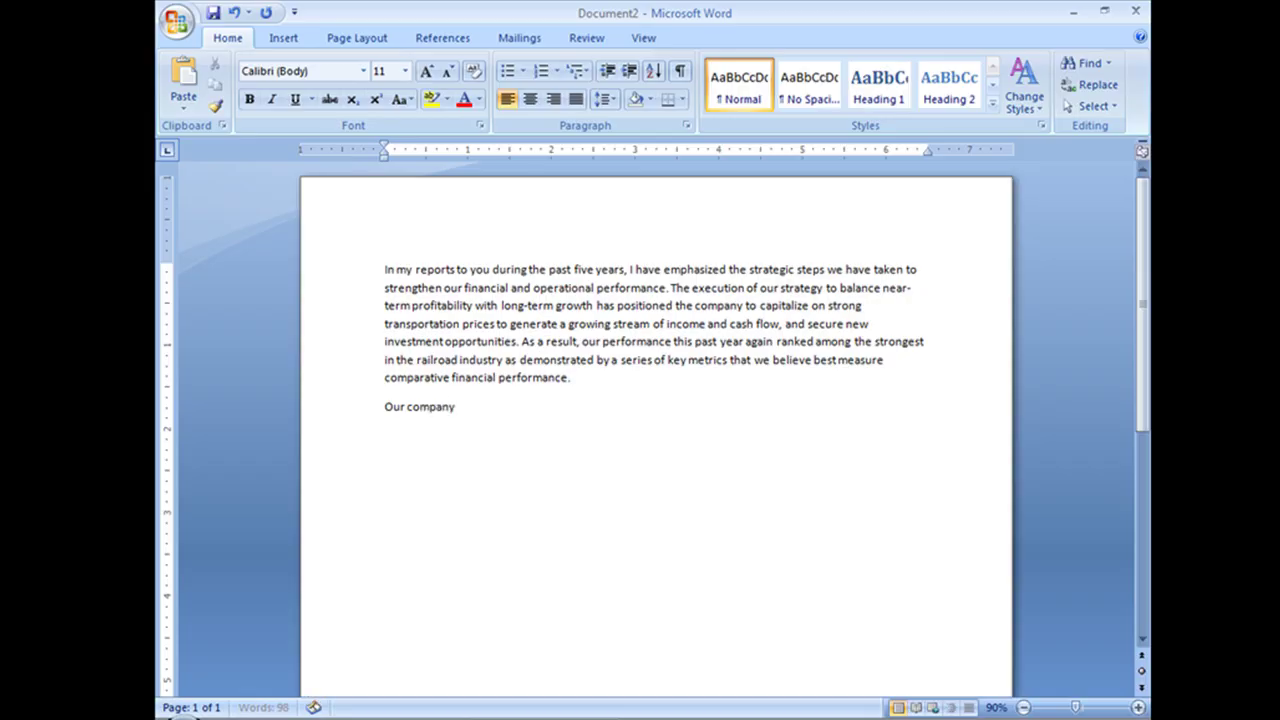
{"action": "type", "text": " is  now "}
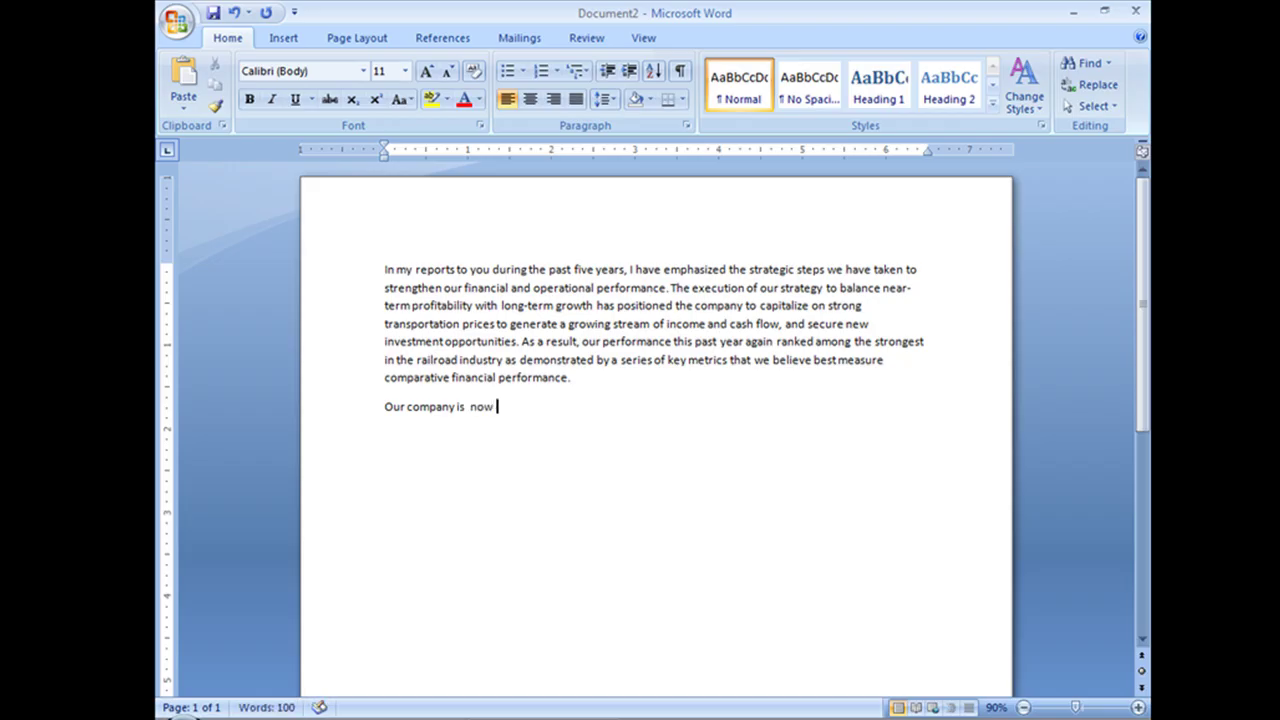
{"action": "type", "text": "in a crucial"}
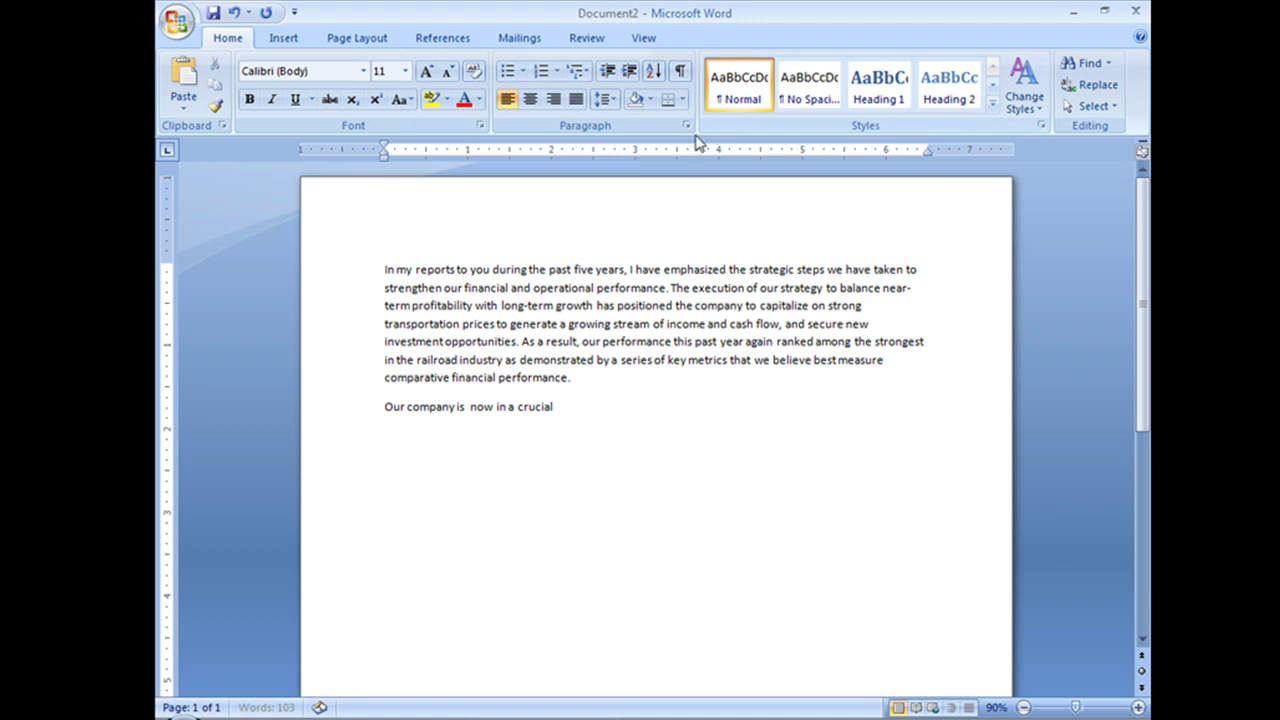
{"action": "left_click", "coordinate": [681, 68]}
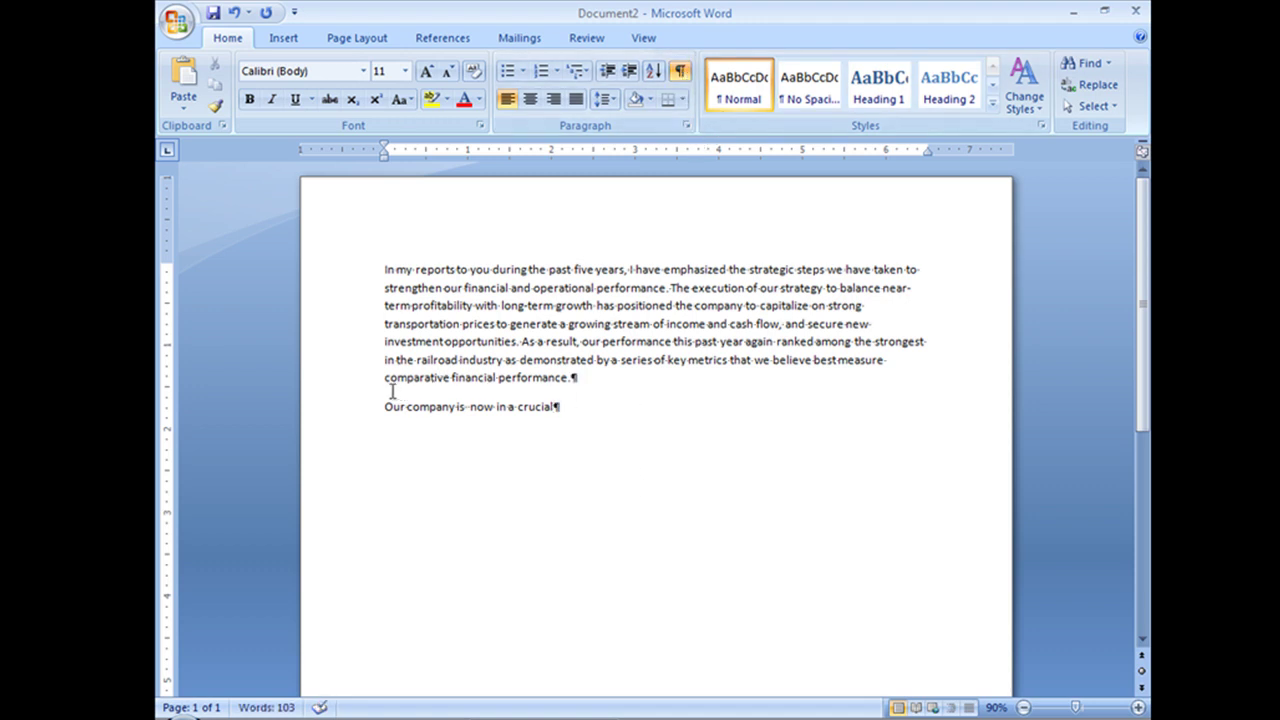
{"action": "left_click", "coordinate": [686, 125]}
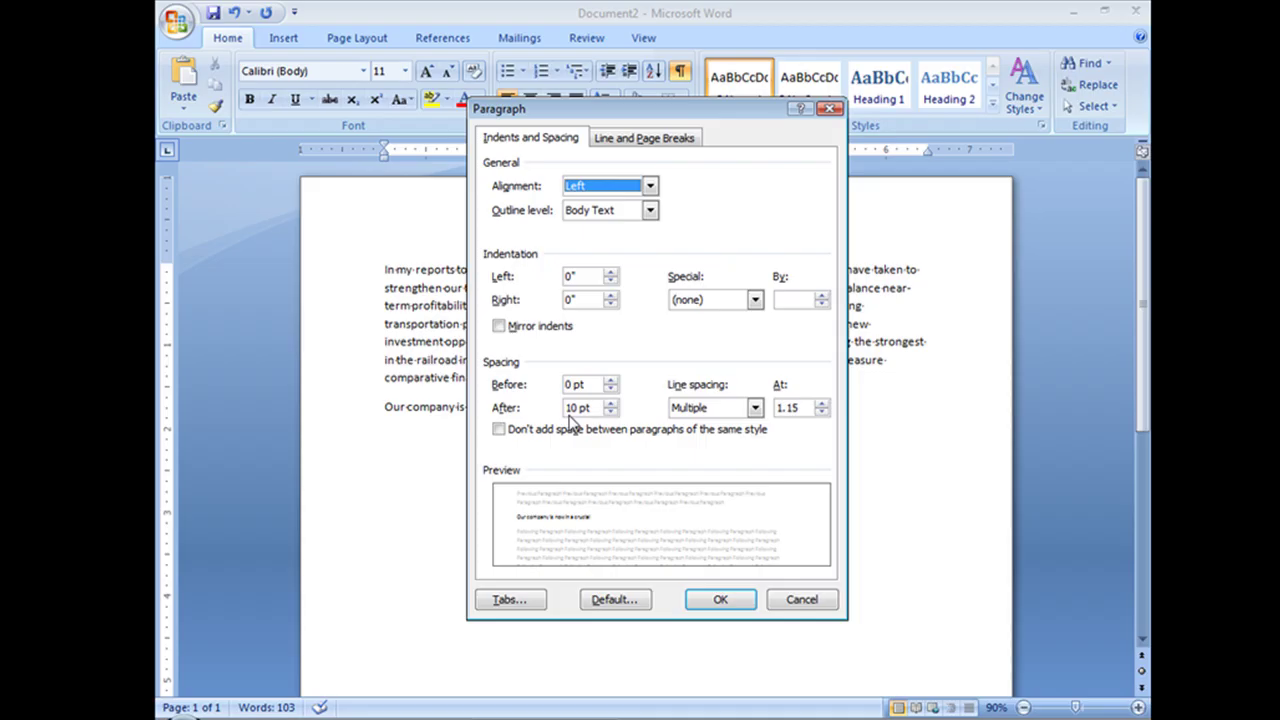
{"action": "left_click", "coordinate": [815, 602]}
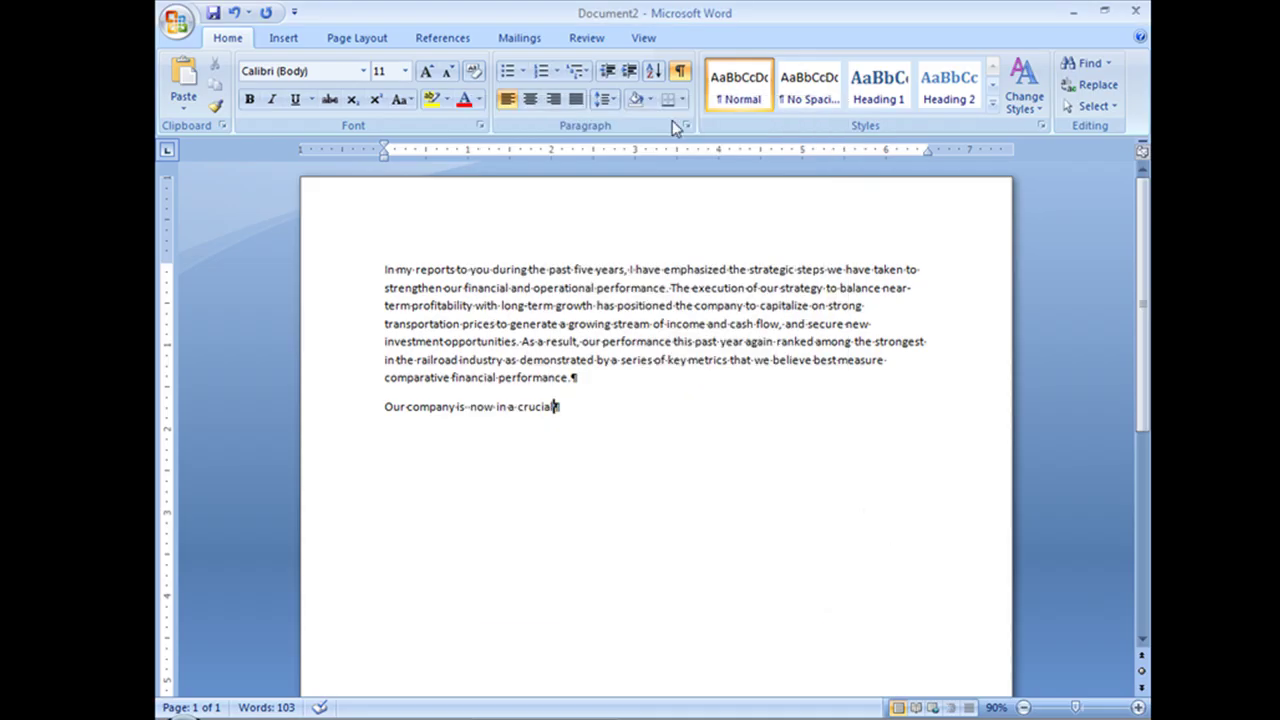
{"action": "left_click", "coordinate": [680, 70]}
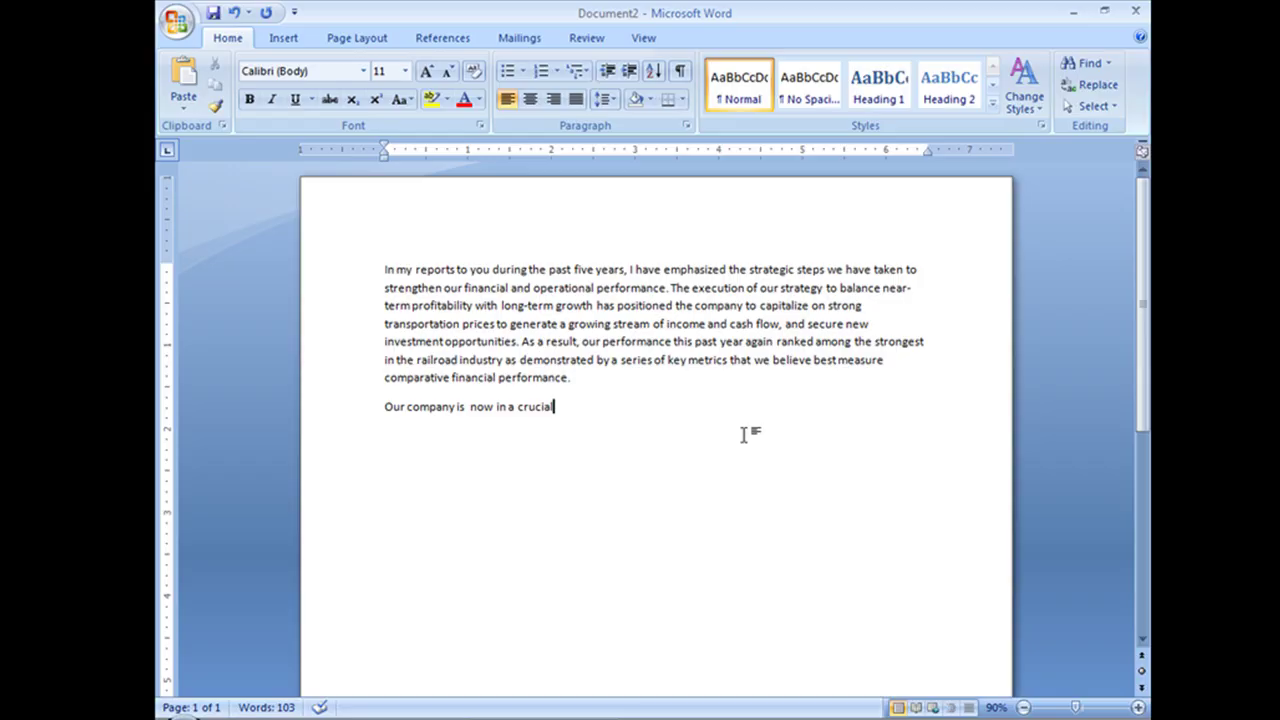